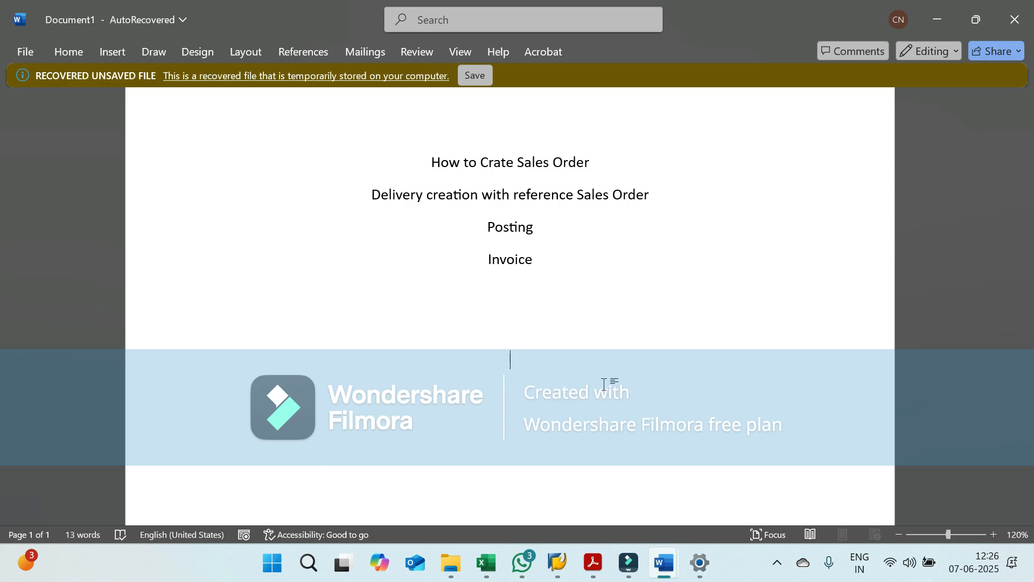
Switch to SAP Easy Access and start transaction VA01 to create a sales order.
{"action": "mouse_move", "coordinate": [557, 563]}
{"action": "left_click", "coordinate": [586, 480]}
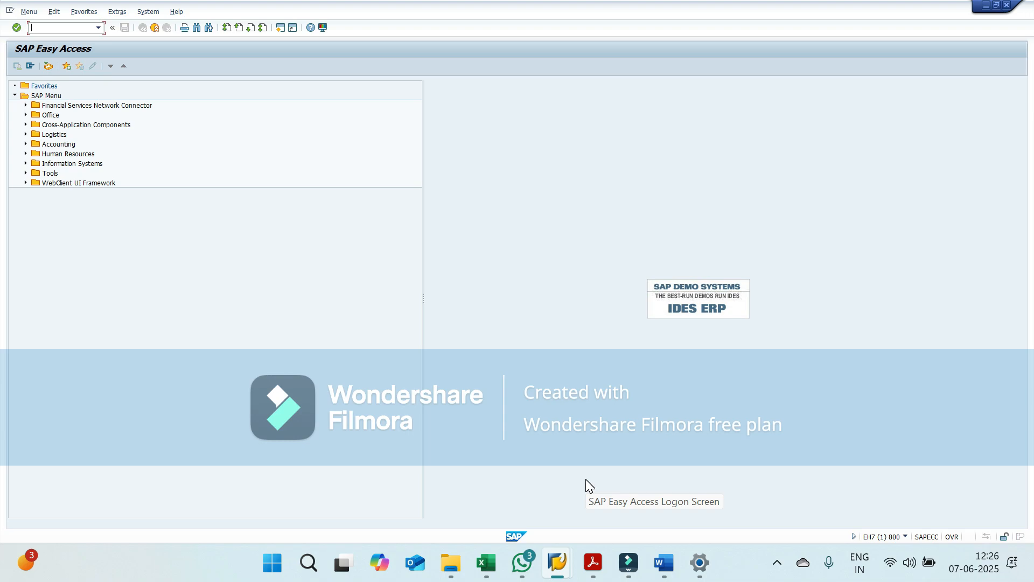
{"action": "type", "text": "/nva01"}
{"action": "key", "text": "Return"}
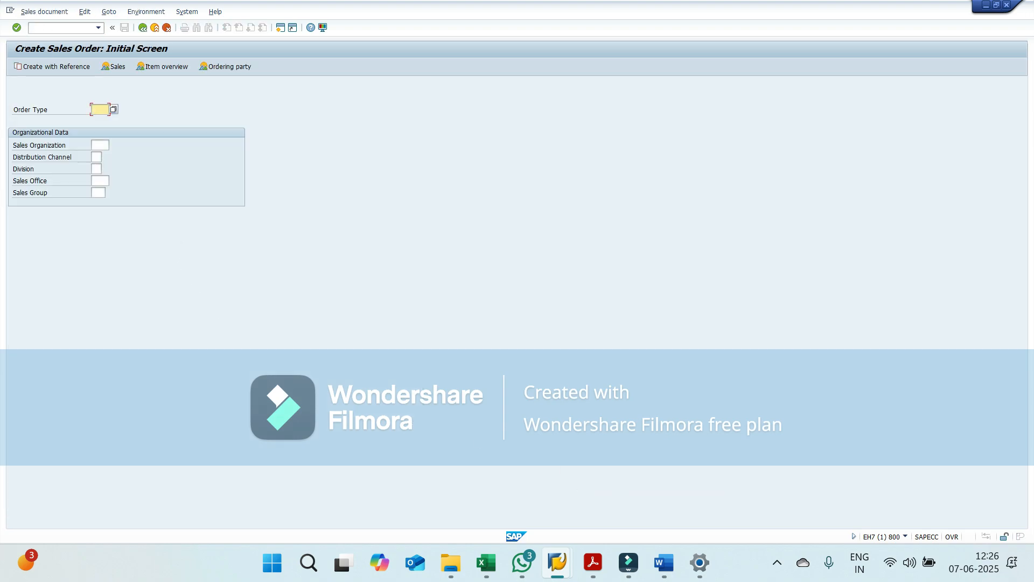
{"action": "left_click", "coordinate": [100, 144]}
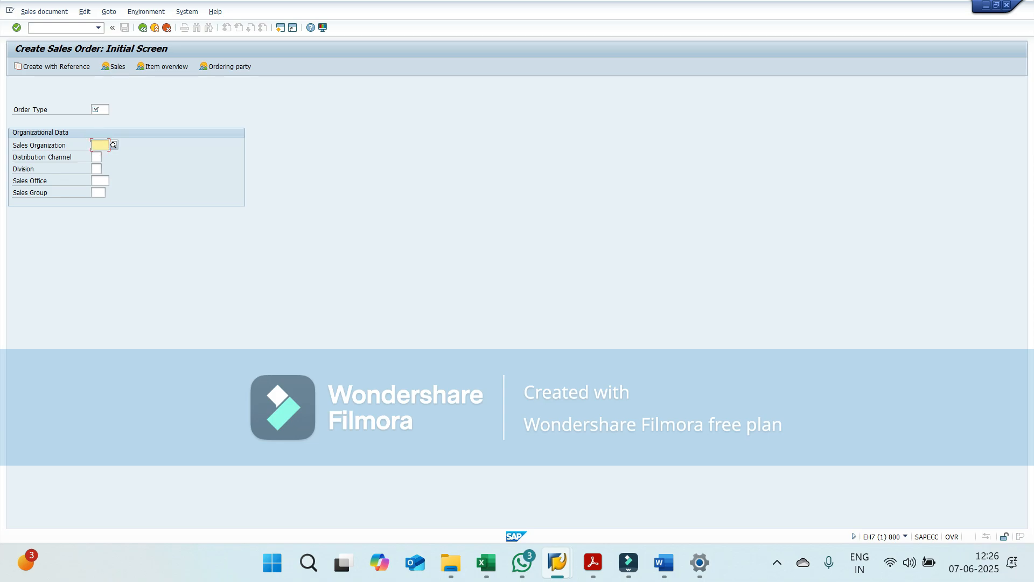
{"action": "left_click", "coordinate": [97, 156]}
{"action": "left_click", "coordinate": [96, 169]}
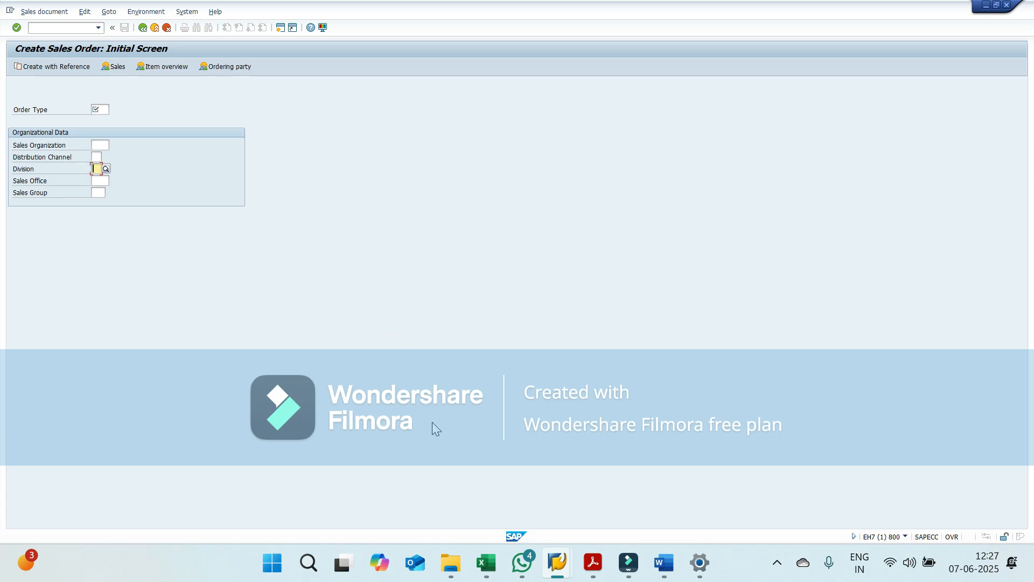
Switch to the Traning SAP workbook in Excel and copy the order type OR from cell G3 of the SO sheet.
{"action": "mouse_move", "coordinate": [487, 576]}
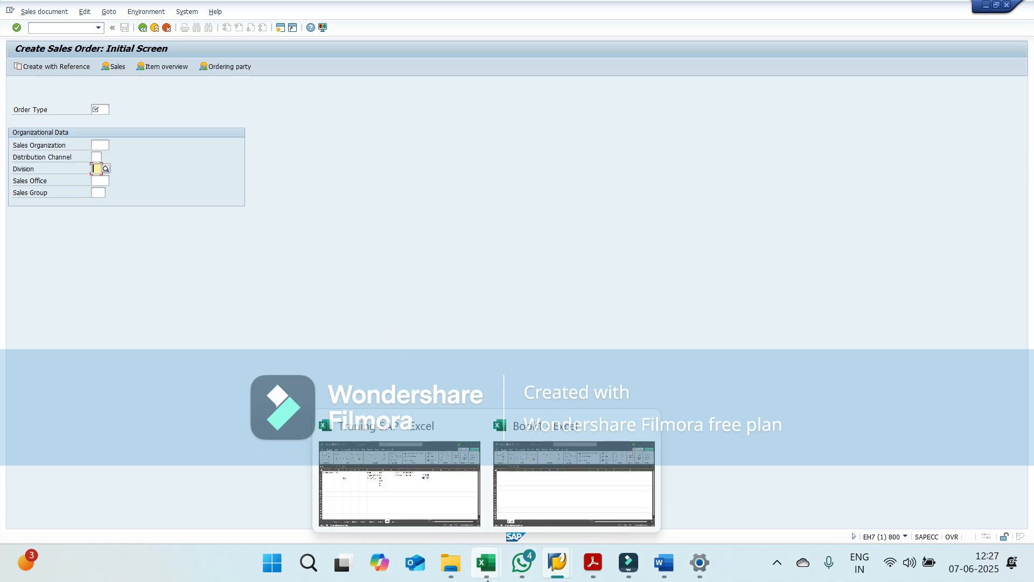
{"action": "left_click", "coordinate": [414, 485]}
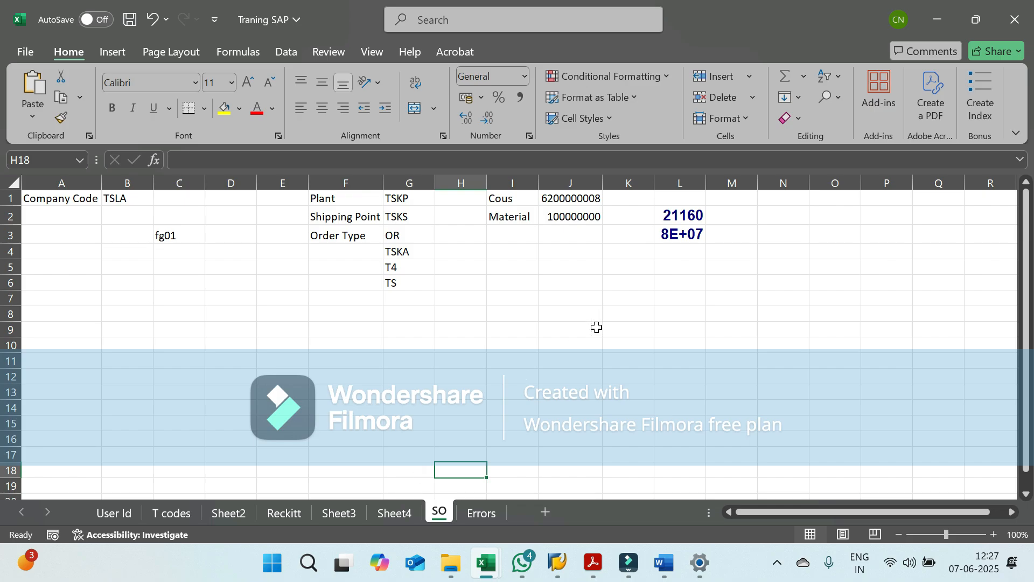
{"action": "left_click", "coordinate": [477, 333]}
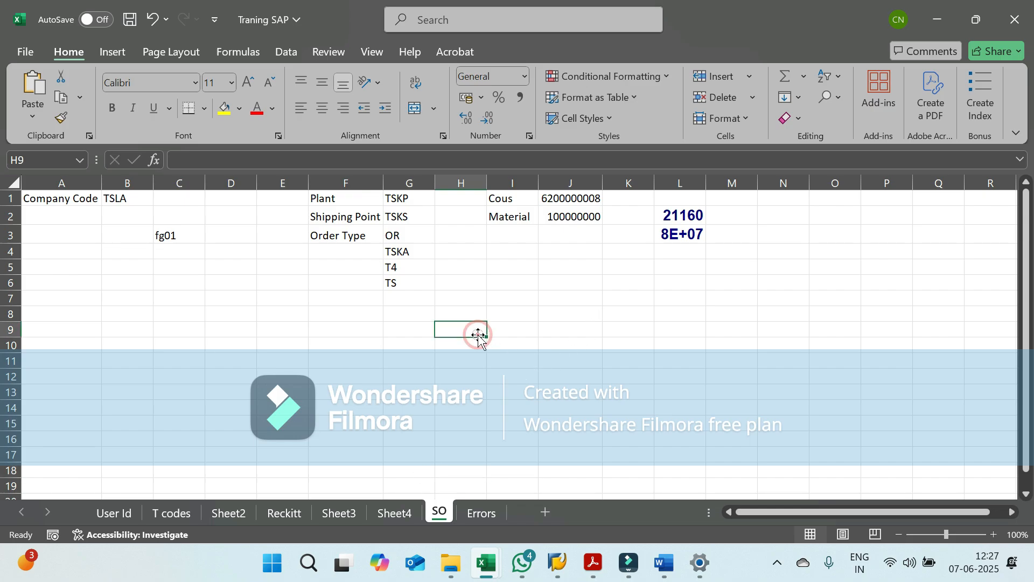
{"action": "key", "text": "Left"}
{"action": "key", "text": "Up"}
{"action": "key", "text": "Up"}
{"action": "key", "text": "Up"}
{"action": "key", "text": "Up"}
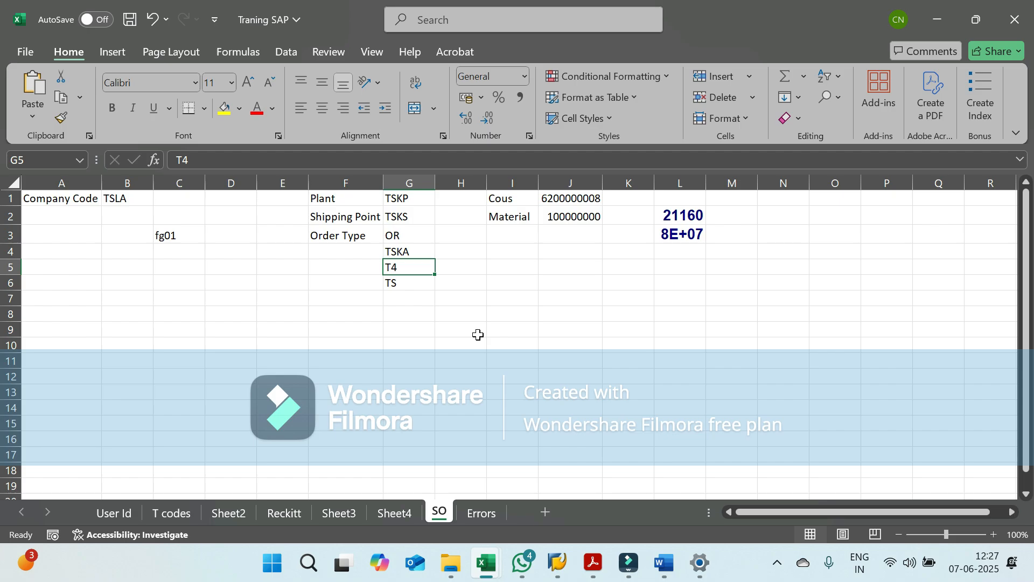
{"action": "key", "text": "Up"}
{"action": "key", "text": "Up"}
{"action": "key", "text": "ctrl+c"}
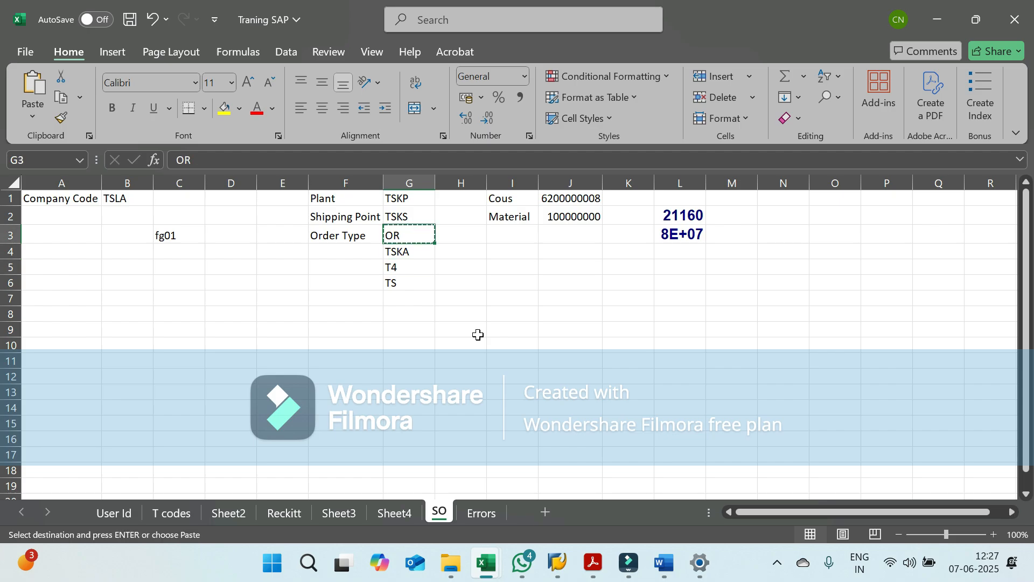
Return to SAP and set the sales order's order type to OR.
{"action": "key", "text": "alt+Tab"}
{"action": "key", "text": "Up"}
{"action": "key", "text": "Up"}
{"action": "key", "text": "Up"}
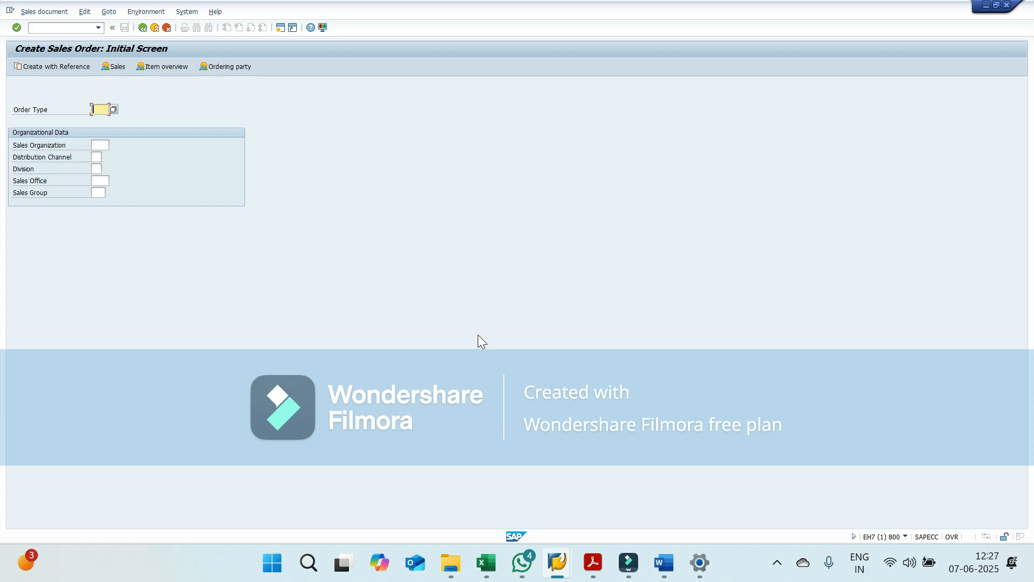
{"action": "type", "text": "OR"}
{"action": "key", "text": "Tab"}
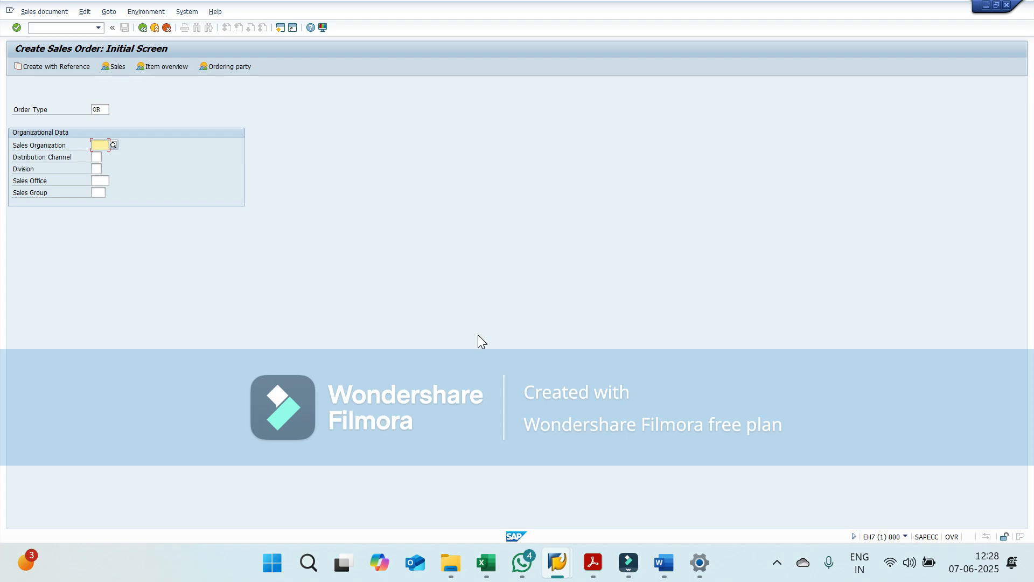
Fill in the sales organization, distribution channel and division from the previously used entries and proceed to the order overview.
{"action": "key", "text": "BackSpace"}
{"action": "key", "text": "Down"}
{"action": "key", "text": "Return"}
{"action": "key", "text": "Tab"}
{"action": "key", "text": "space"}
{"action": "key", "text": "Down"}
{"action": "key", "text": "Return"}
{"action": "key", "text": "Tab"}
{"action": "key", "text": "space"}
{"action": "key", "text": "Return"}
{"action": "key", "text": "Return"}
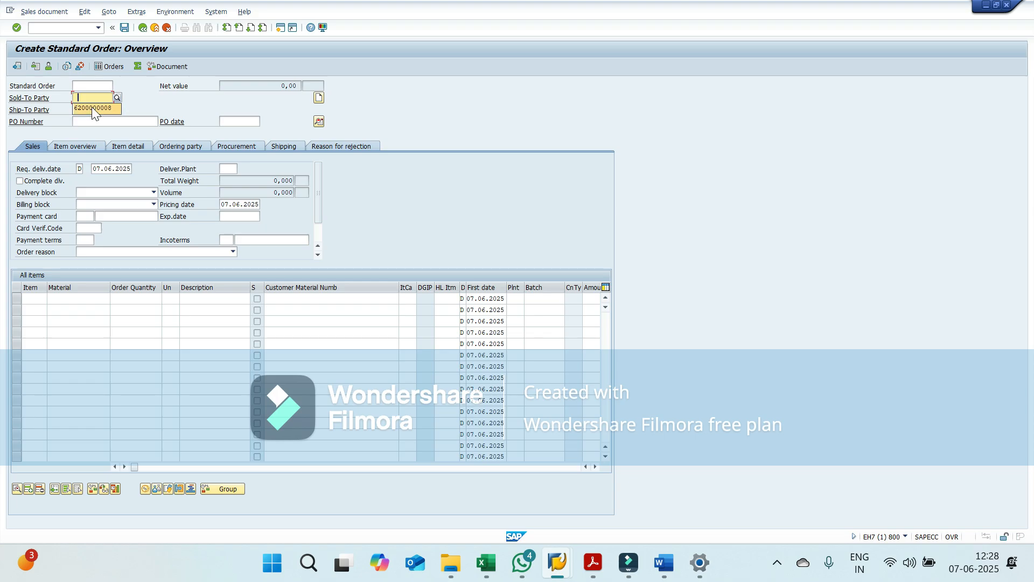
Set both the sold-to party and the ship-to party to the suggested customer number.
{"action": "left_click", "coordinate": [91, 107]}
{"action": "left_click", "coordinate": [92, 109]}
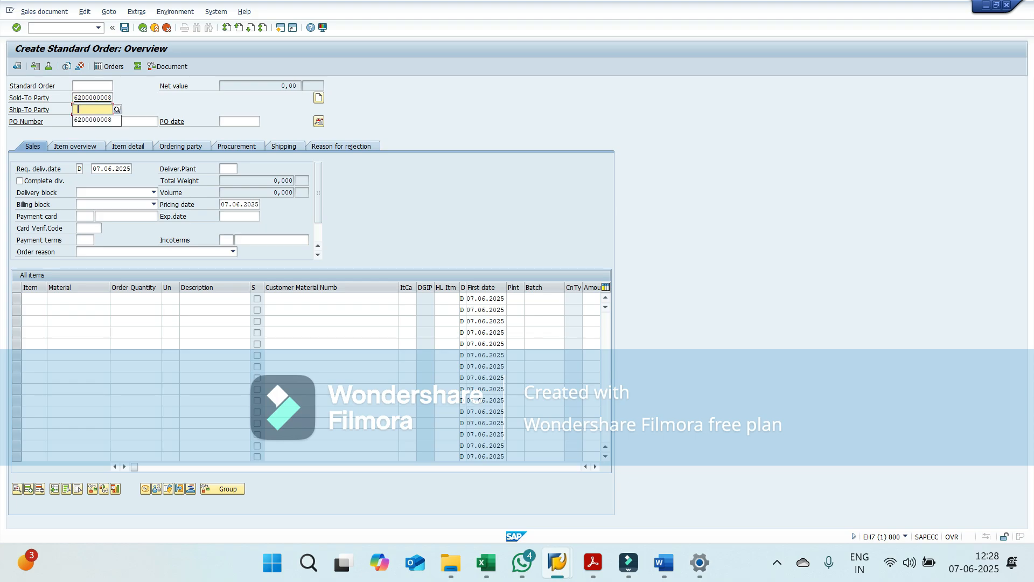
{"action": "left_click", "coordinate": [92, 120]}
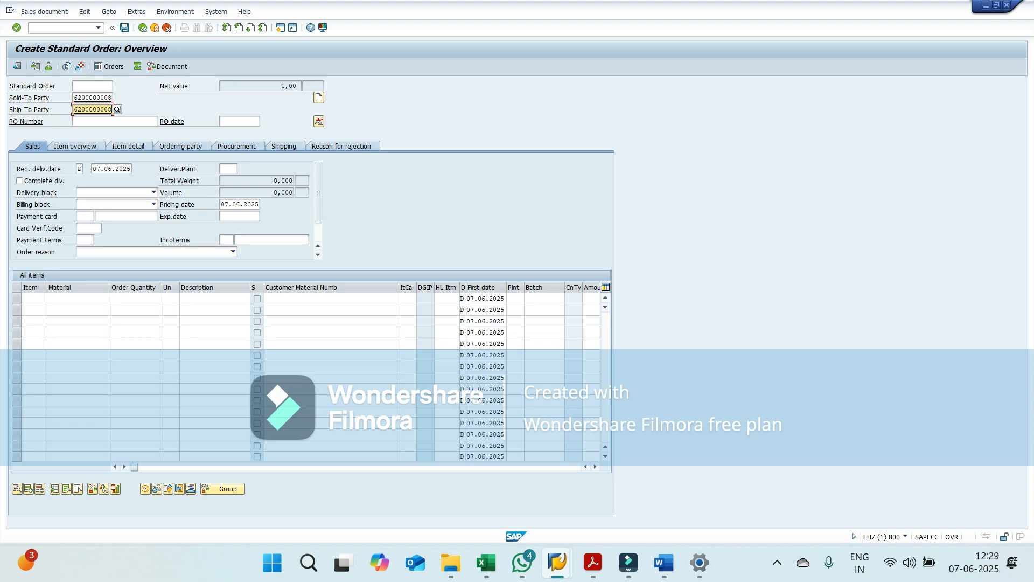
Enter the customer's purchase order number and set the PO date to 07.06.2025.
{"action": "key", "text": "Tab"}
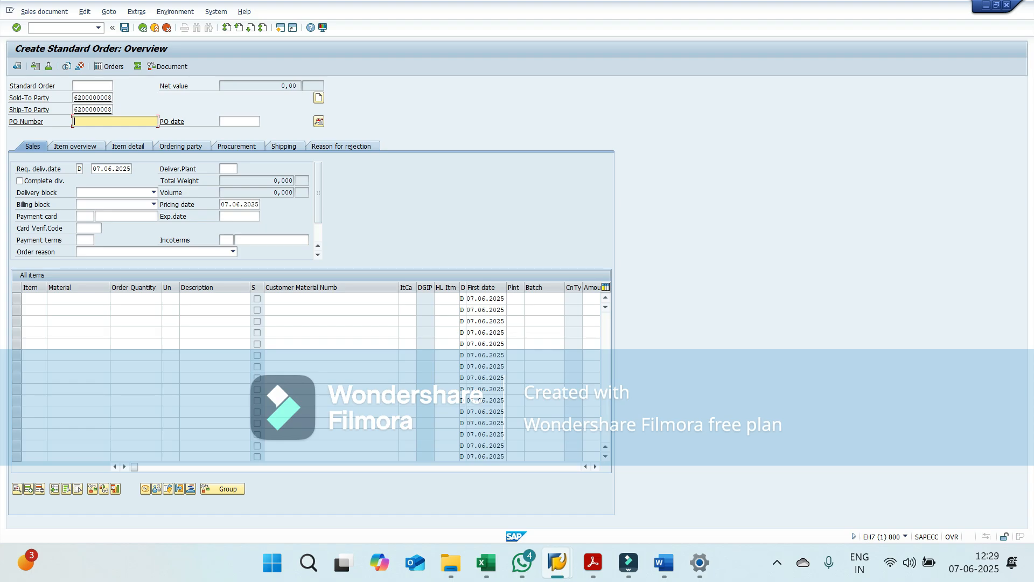
{"action": "key", "text": "BackSpace"}
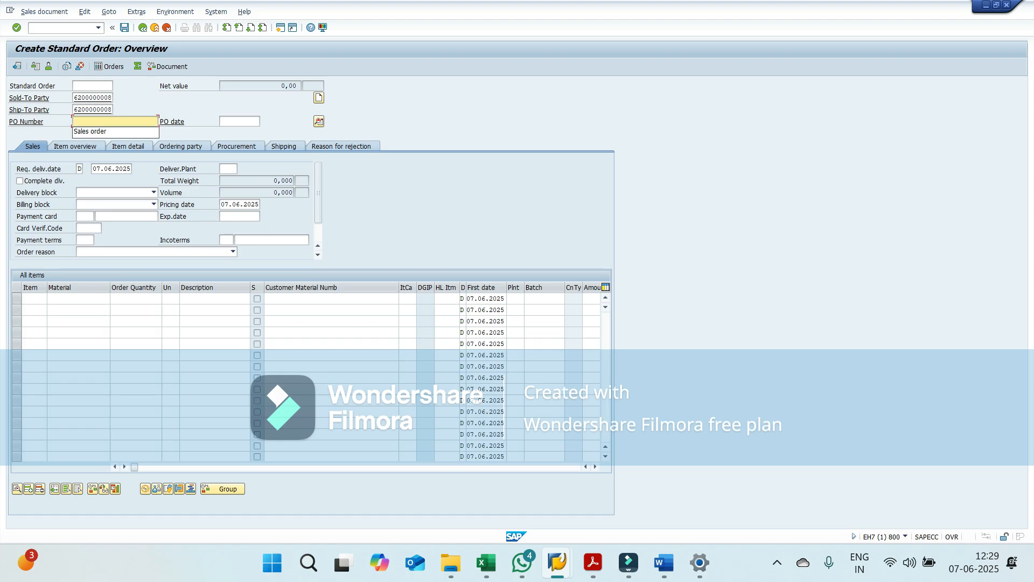
{"action": "key", "text": "Down"}
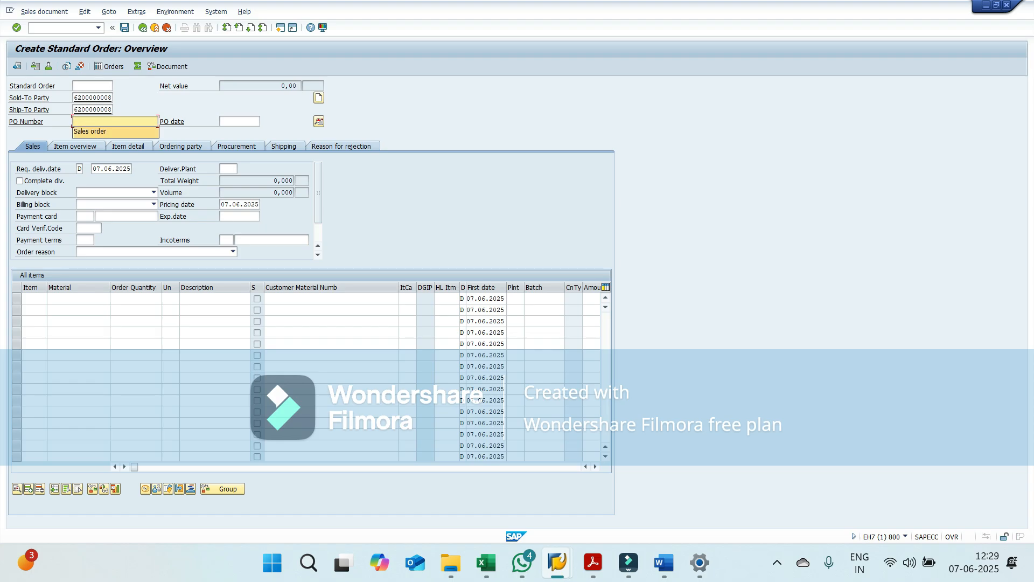
{"action": "key", "text": "Return"}
{"action": "type", "text": "12345"}
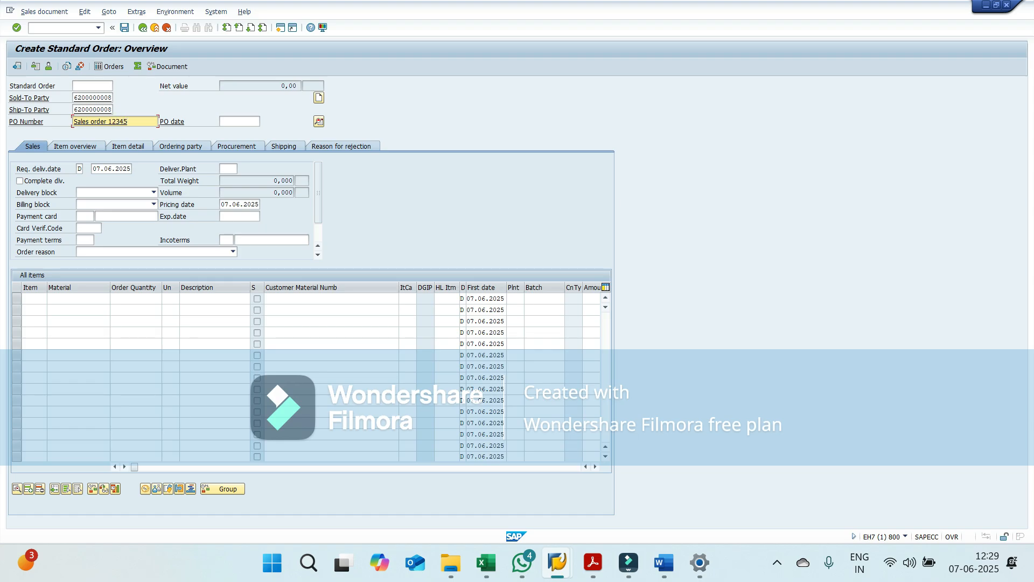
{"action": "key", "text": "Tab"}
{"action": "key", "text": "Tab"}
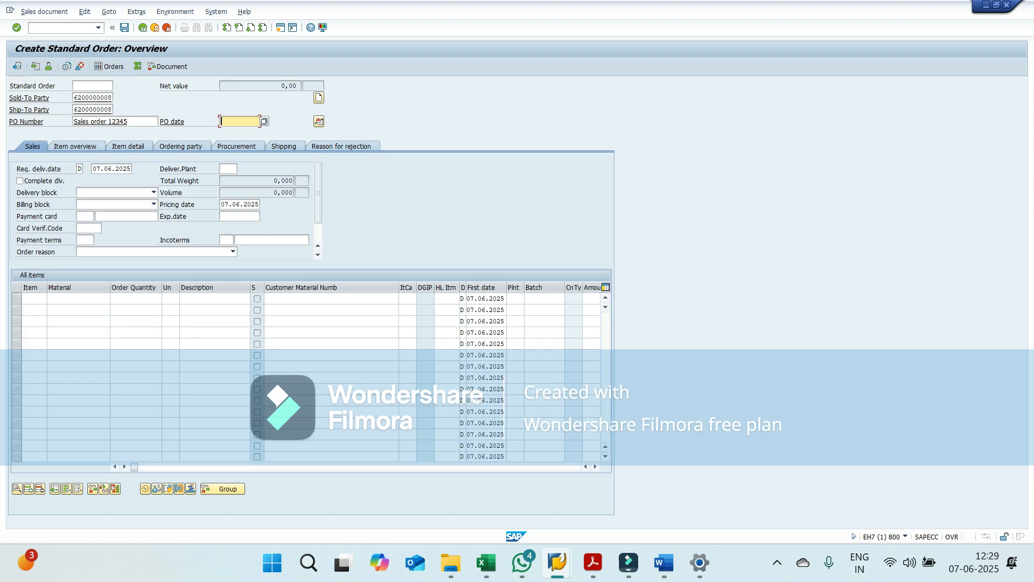
{"action": "type", "text": "07.06.2025"}
Set the requested delivery date to 10.06.2025, accepting the preselected bill-to party and payer and the billing date notice.
{"action": "left_click", "coordinate": [108, 169]}
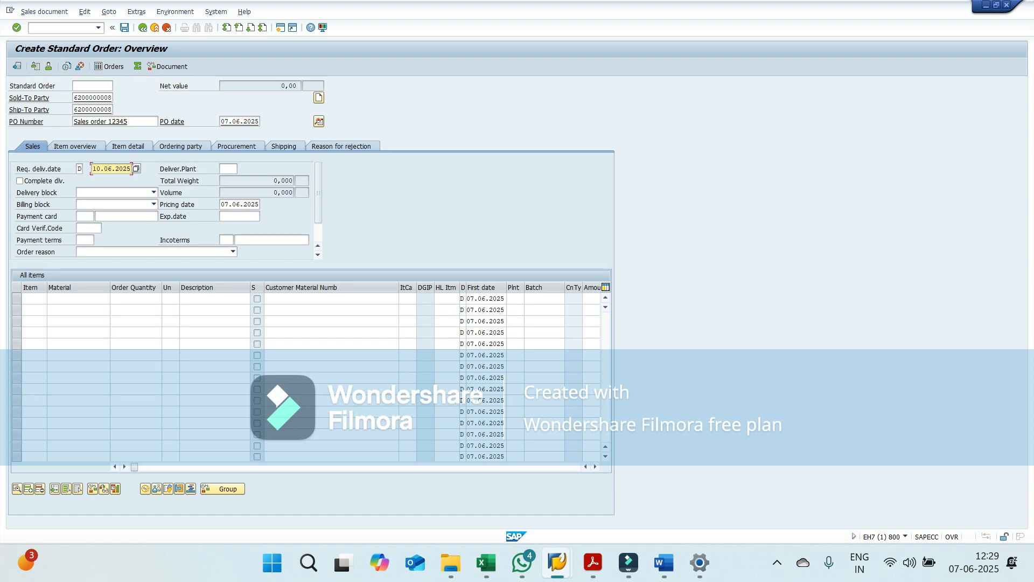
{"action": "key", "text": "Return"}
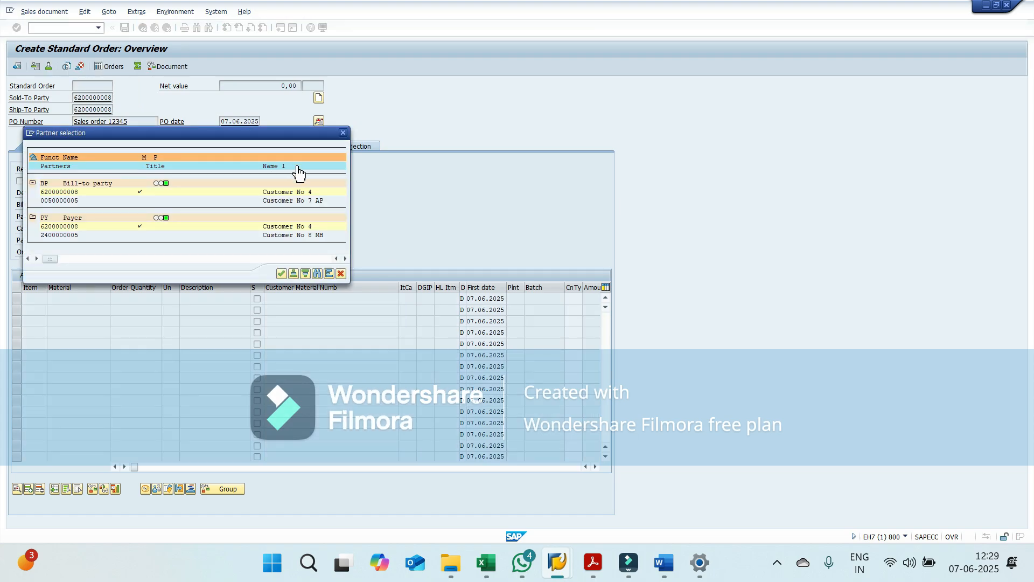
{"action": "left_click", "coordinate": [282, 274]}
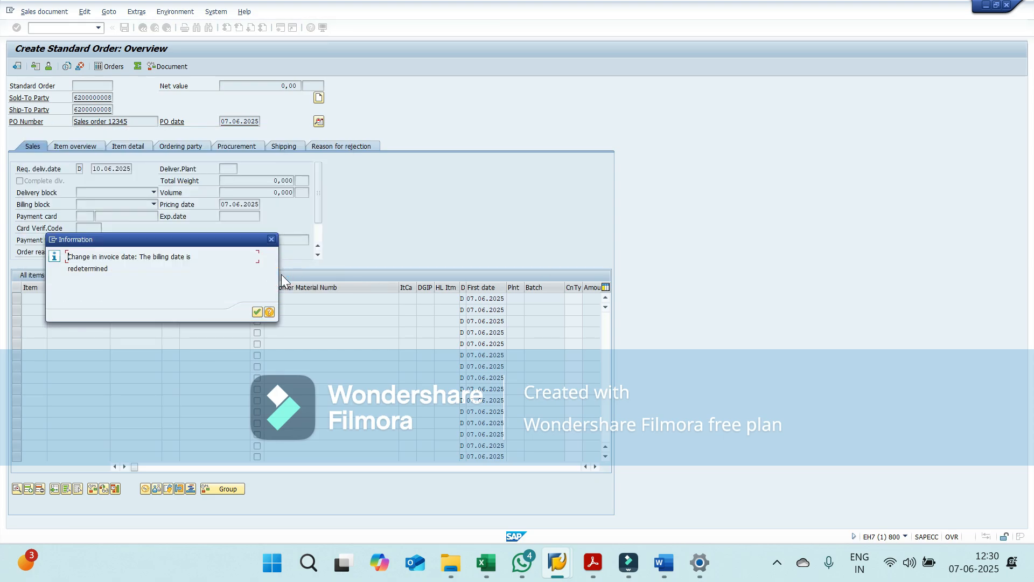
{"action": "left_click", "coordinate": [257, 312]}
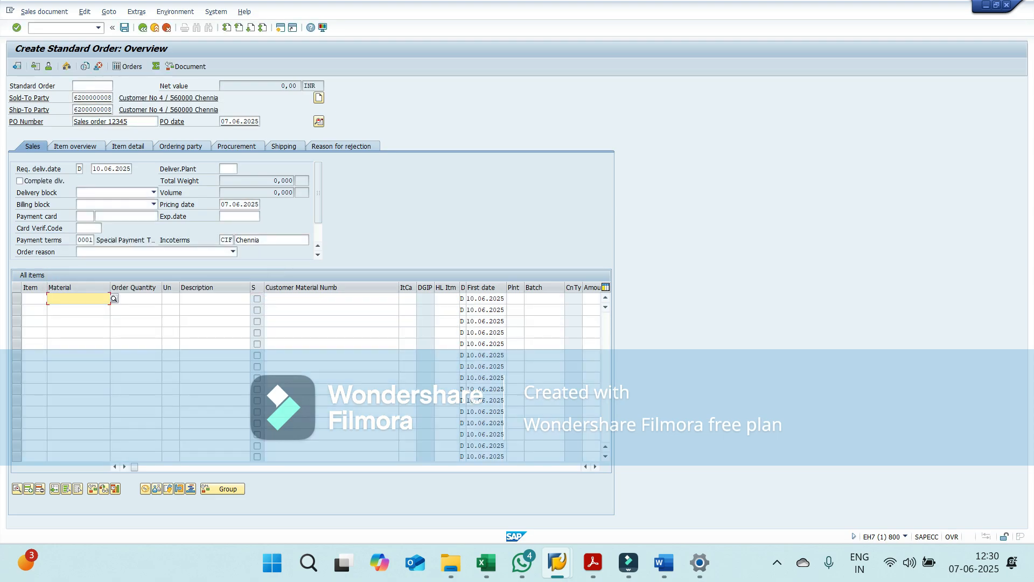
Enter material 100000000 with an order quantity of 1 in the first item line.
{"action": "key", "text": "space"}
{"action": "key", "text": "Down"}
{"action": "key", "text": "Return"}
{"action": "key", "text": "Tab"}
{"action": "key", "text": "space"}
{"action": "key", "text": "Down"}
{"action": "key", "text": "Return"}
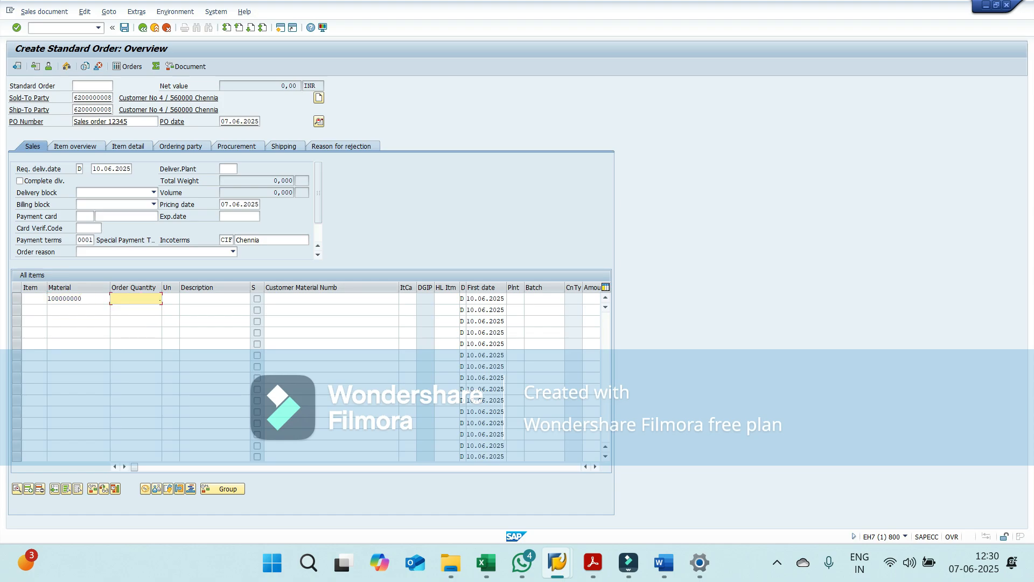
{"action": "key", "text": "Tab"}
{"action": "key", "text": "Tab"}
{"action": "key", "text": "Tab"}
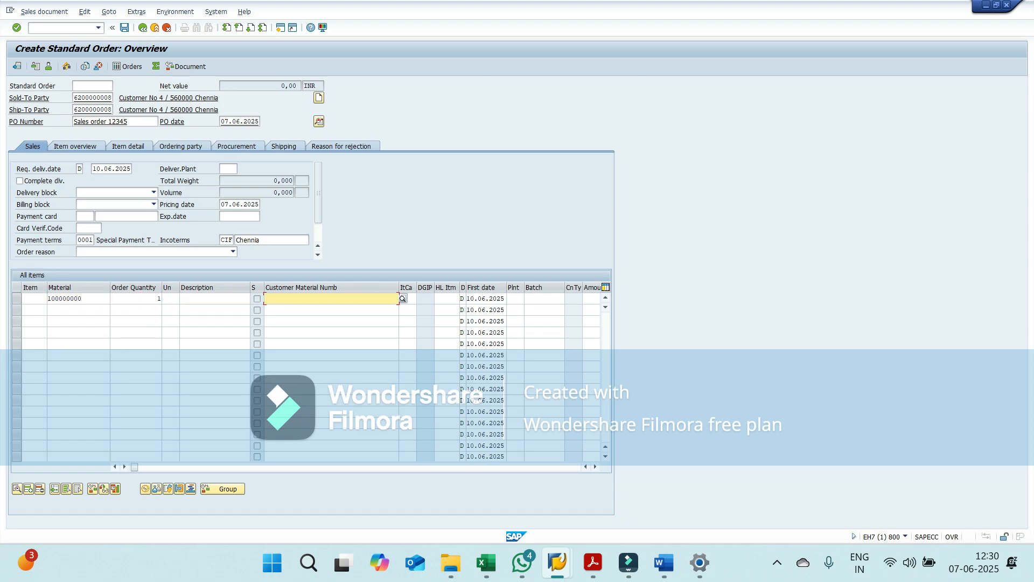
Copy the plant TSKP from the Excel sheet into the first item's plant field and validate the line.
{"action": "key", "text": "Tab"}
{"action": "key", "text": "Tab"}
{"action": "key", "text": "Tab"}
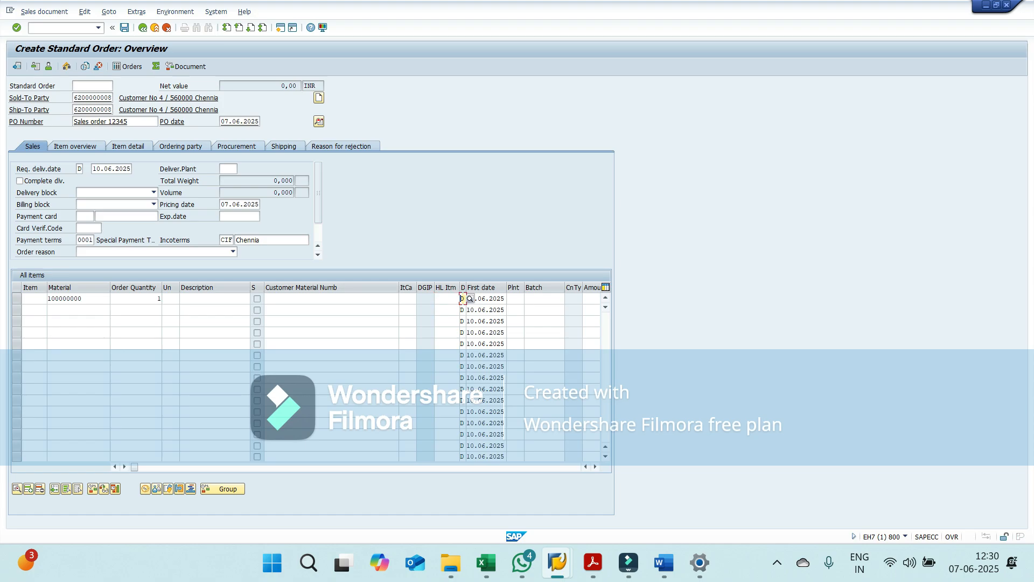
{"action": "key", "text": "Tab"}
{"action": "key", "text": "Tab"}
{"action": "key", "text": "alt+Tab"}
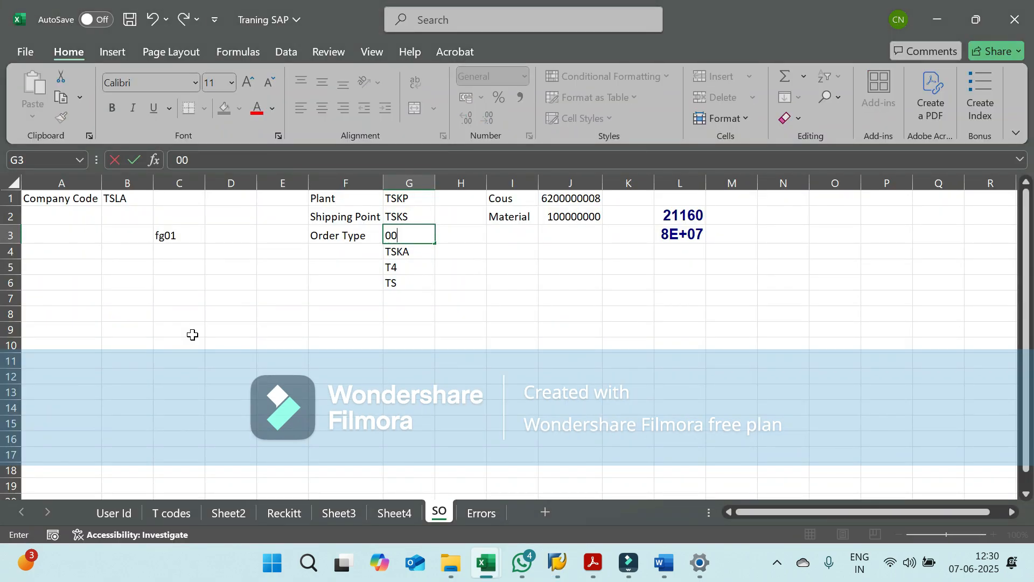
{"action": "key", "text": "Up"}
{"action": "key", "text": "Up"}
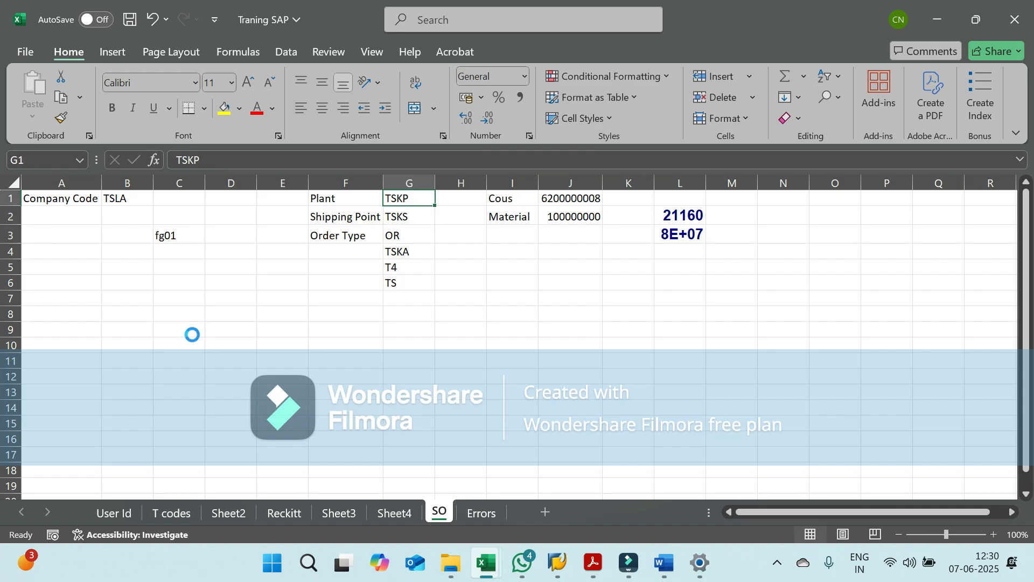
{"action": "key", "text": "ctrl+c"}
{"action": "key", "text": "alt+Tab"}
{"action": "key", "text": "ctrl+v"}
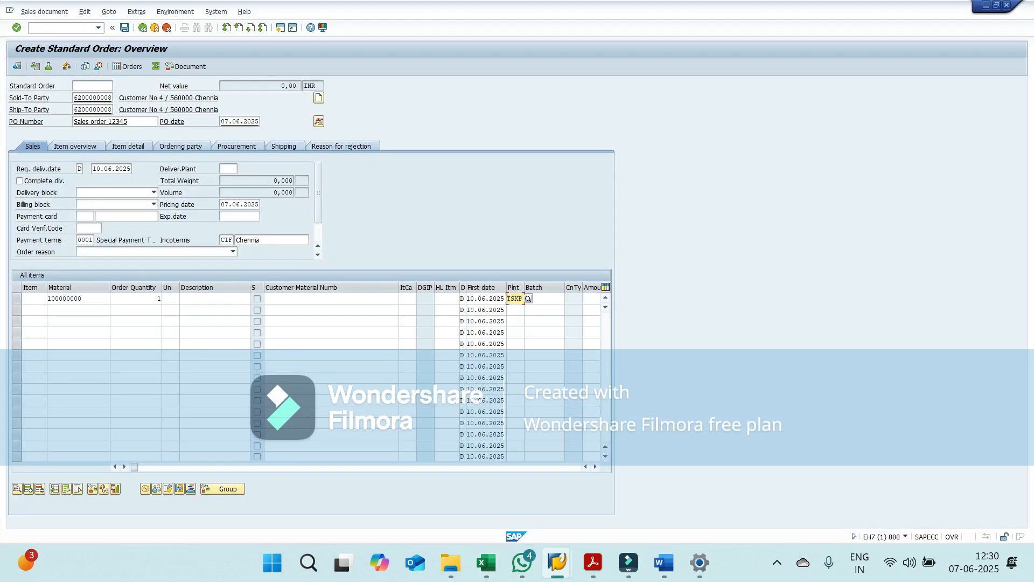
{"action": "key", "text": "Return"}
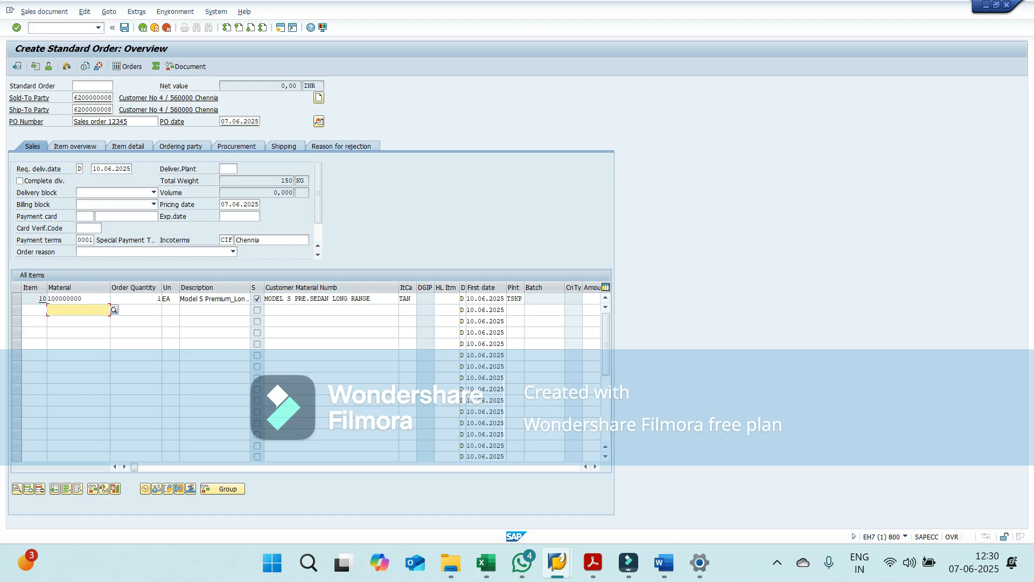
Examine the first item's remaining columns, from order quantity through pricing and PO details to the material groups.
{"action": "key", "text": "Up"}
{"action": "key", "text": "Tab"}
{"action": "key", "text": "Tab"}
{"action": "key", "text": "Tab"}
{"action": "key", "text": "Tab"}
{"action": "key", "text": "Tab"}
{"action": "key", "text": "Tab"}
{"action": "key", "text": "Tab"}
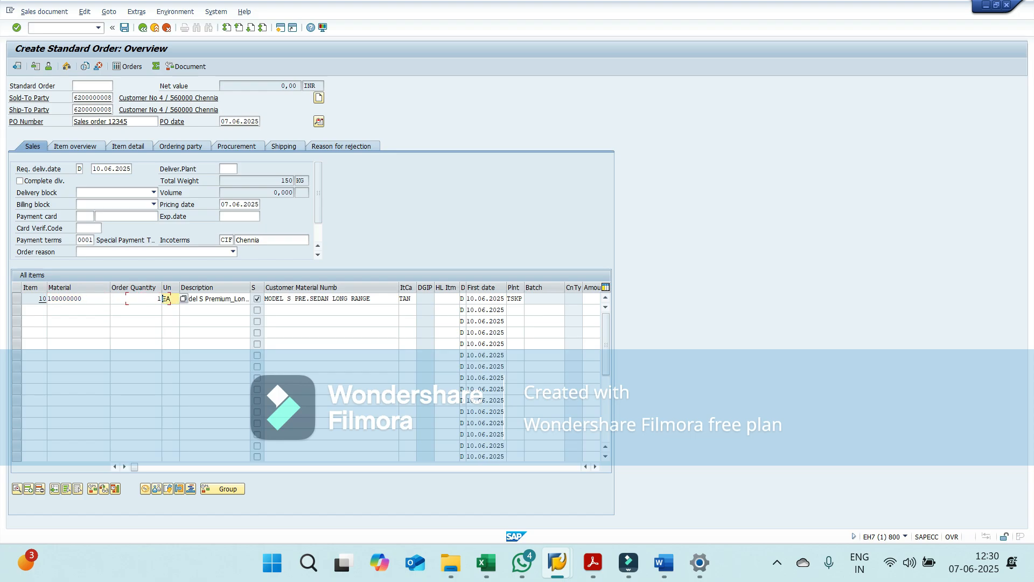
{"action": "key", "text": "Tab"}
{"action": "key", "text": "Tab"}
{"action": "key", "text": "Tab"}
{"action": "key", "text": "Tab"}
{"action": "key", "text": "Tab"}
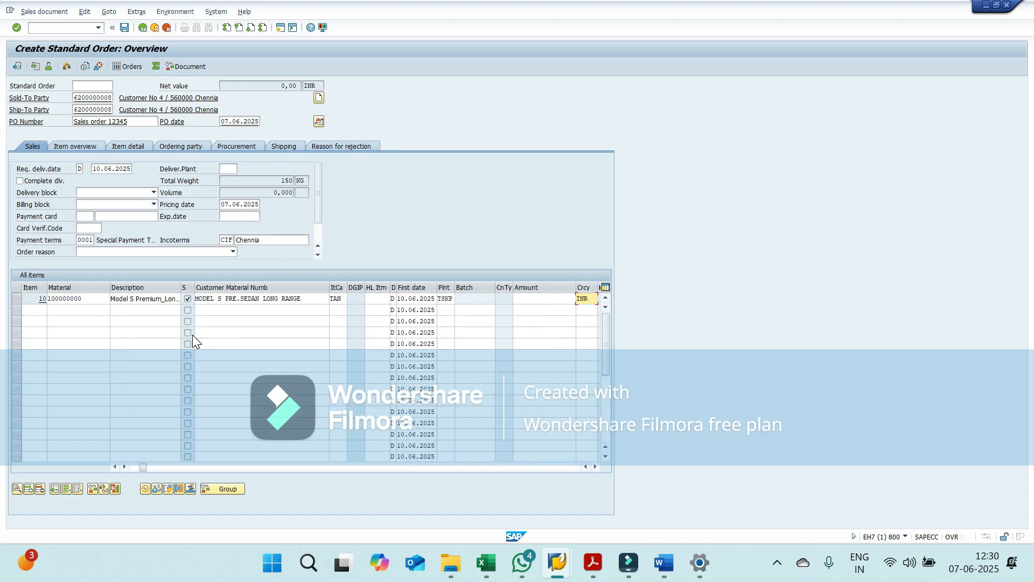
{"action": "key", "text": "Tab"}
{"action": "key", "text": "Tab"}
{"action": "key", "text": "Tab"}
{"action": "key", "text": "Tab"}
{"action": "key", "text": "Tab"}
{"action": "key", "text": "Tab"}
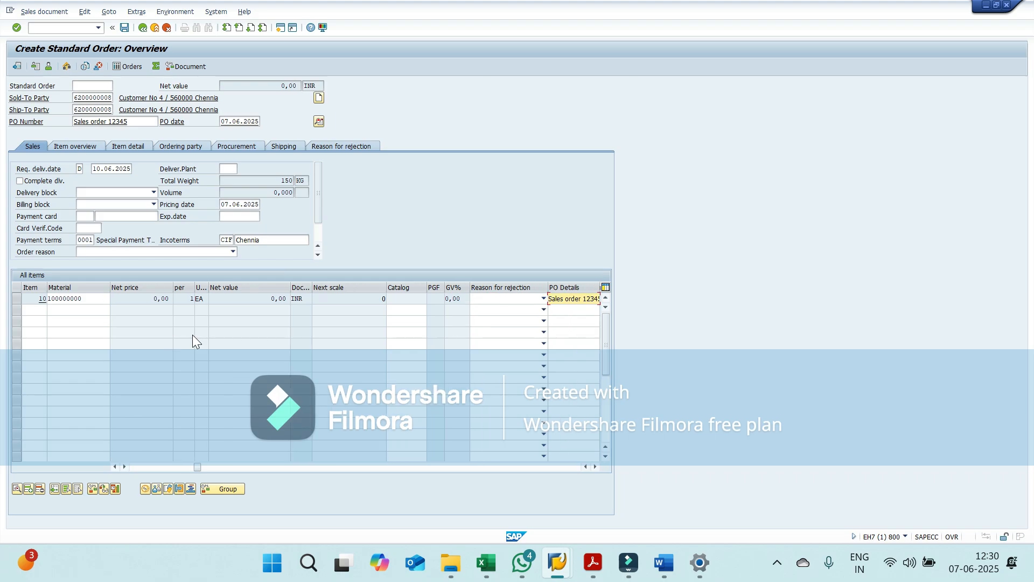
{"action": "key", "text": "Tab"}
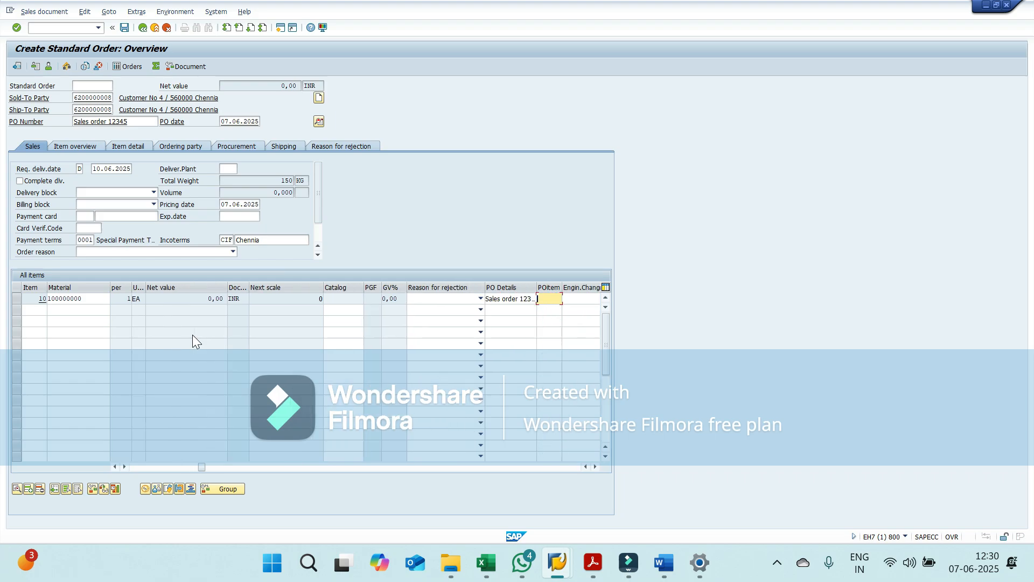
{"action": "key", "text": "Tab"}
{"action": "key", "text": "Tab"}
{"action": "key", "text": "Tab"}
{"action": "key", "text": "Tab"}
{"action": "key", "text": "Tab"}
{"action": "key", "text": "Tab"}
{"action": "key", "text": "Tab"}
{"action": "key", "text": "Tab"}
{"action": "key", "text": "Tab"}
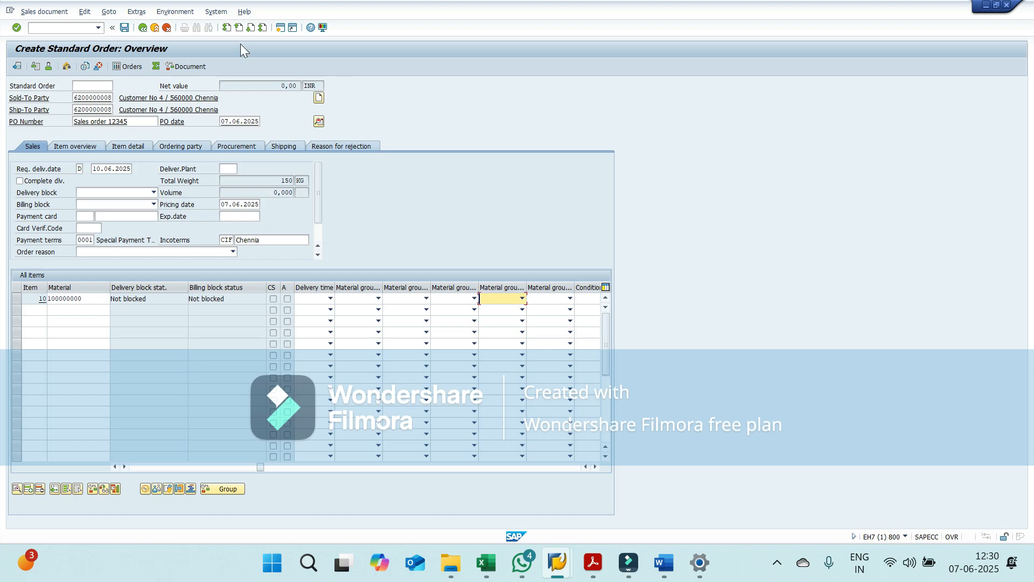
Check the sales order's incompletion log, close the message details, and save the order.
{"action": "left_click", "coordinate": [85, 11]}
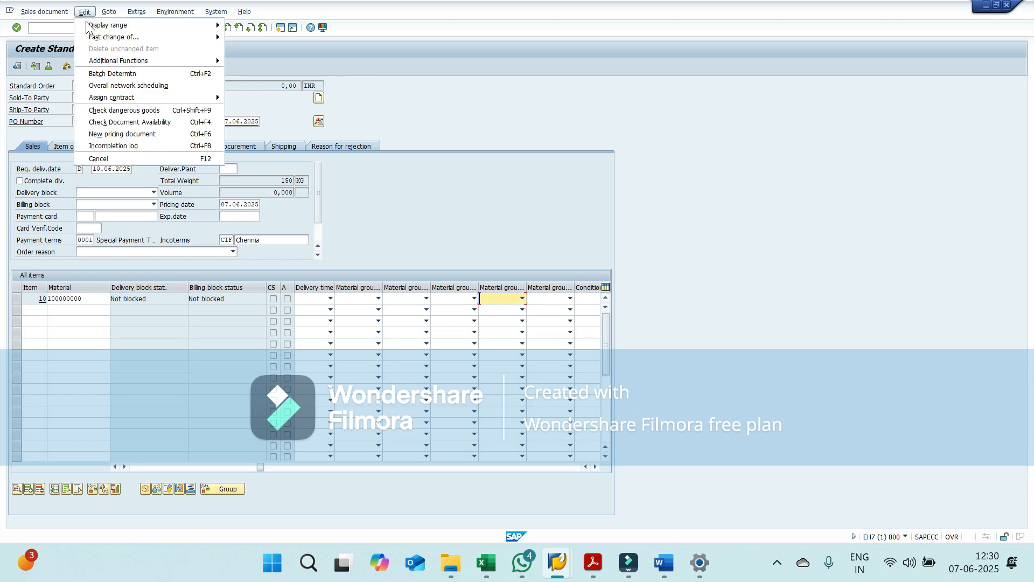
{"action": "left_click", "coordinate": [122, 147]}
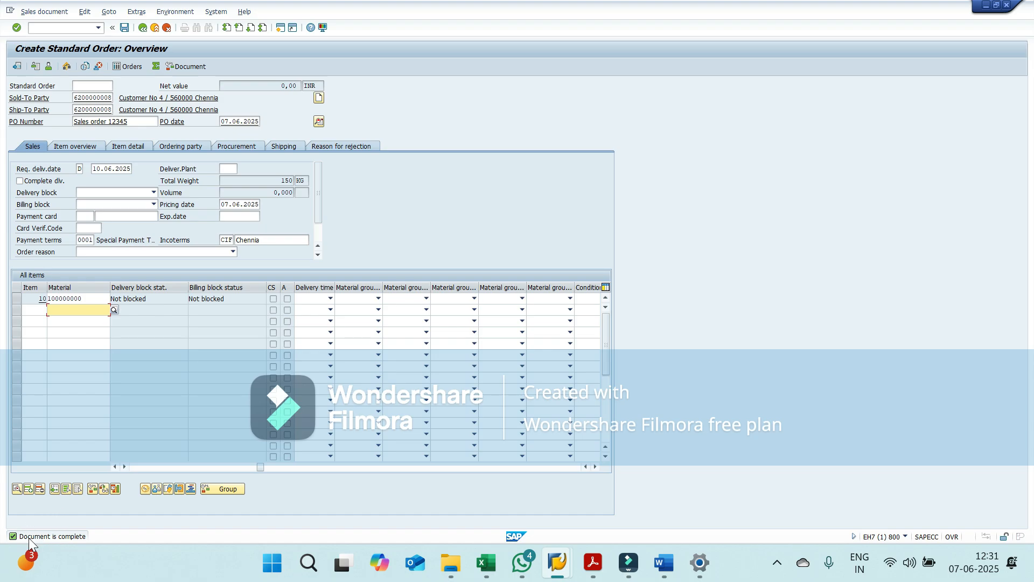
{"action": "left_click", "coordinate": [54, 536]}
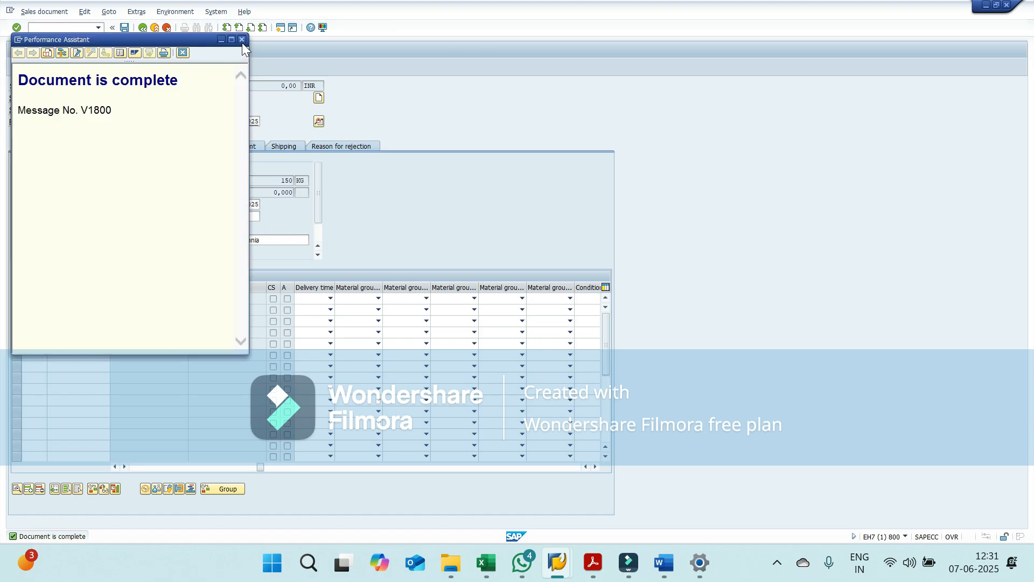
{"action": "left_click", "coordinate": [241, 41]}
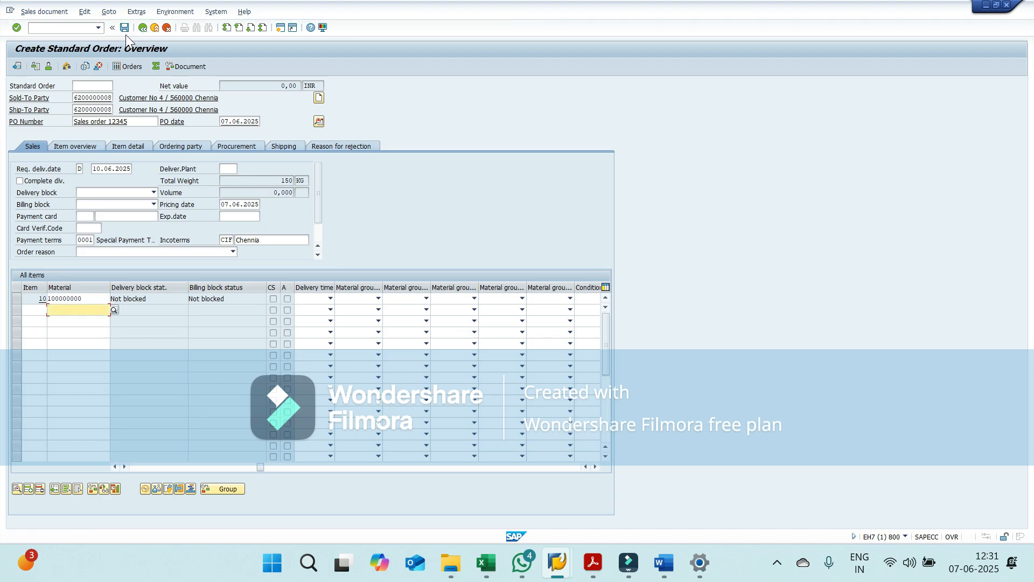
{"action": "left_click", "coordinate": [124, 29]}
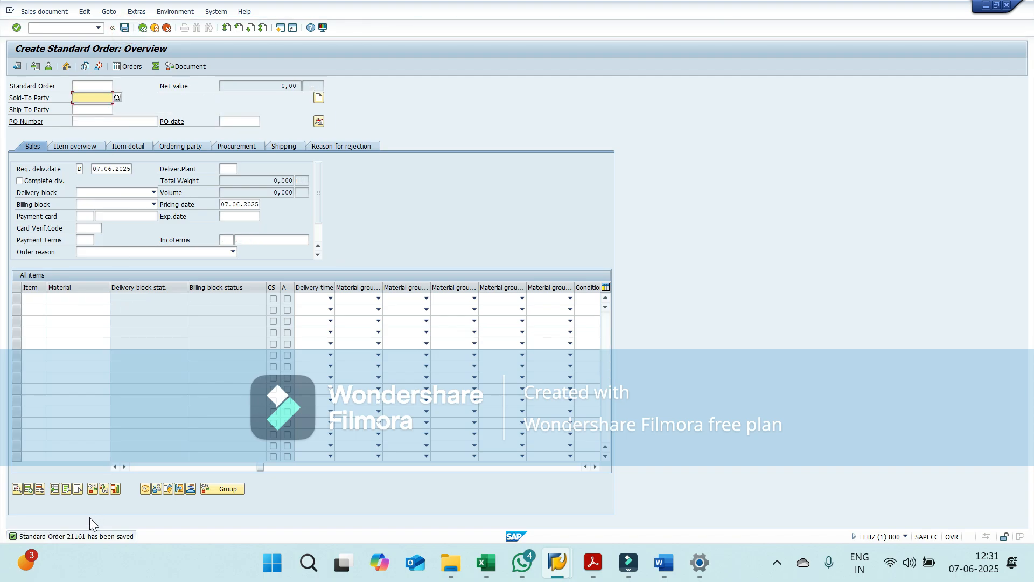
Copy the saved standard order's number from its message into cell J5 of the SO sheet in Excel.
{"action": "double_click", "coordinate": [75, 537]}
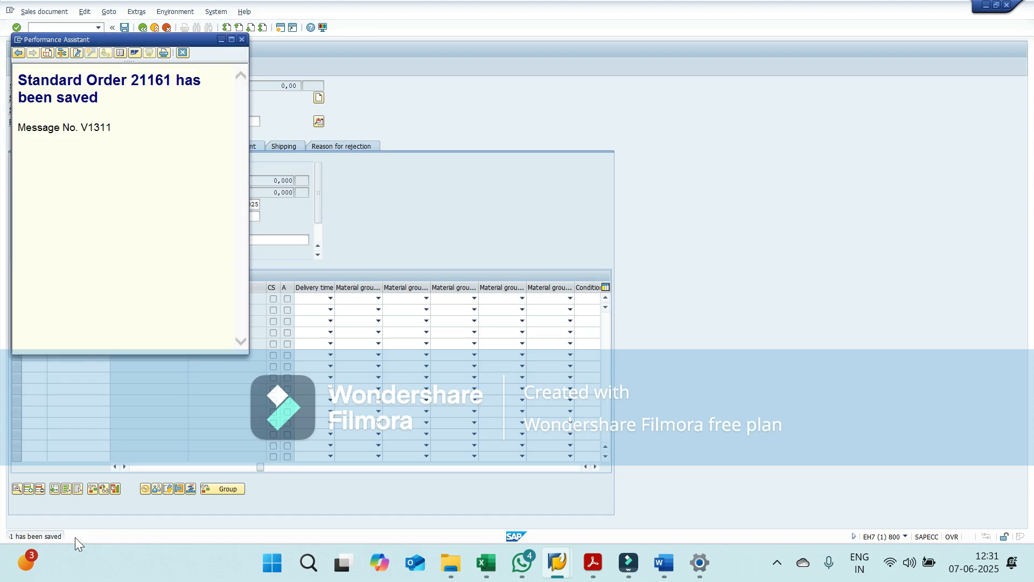
{"action": "double_click", "coordinate": [153, 81]}
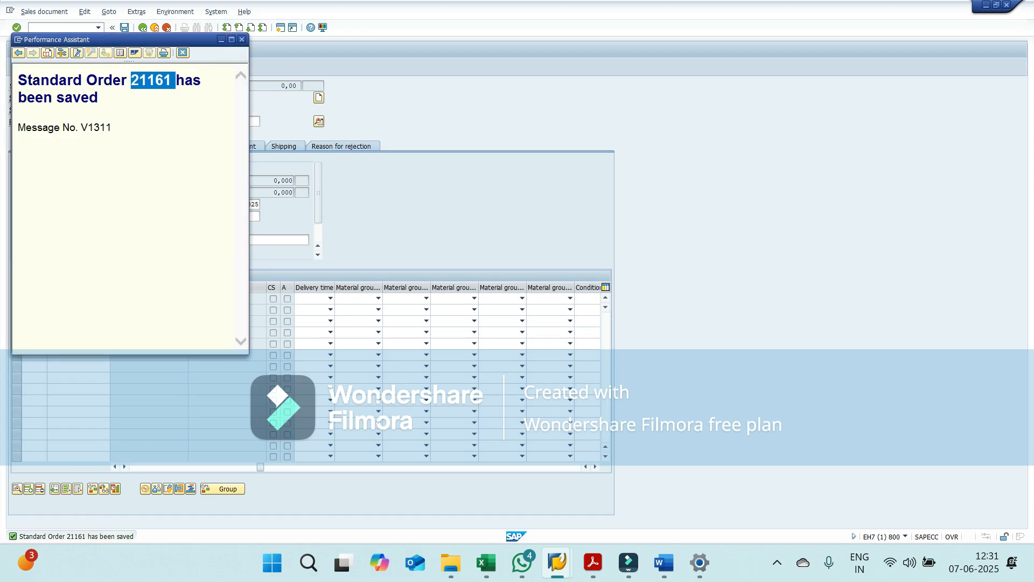
{"action": "left_click", "coordinate": [242, 39]}
{"action": "key", "text": "alt+Tab"}
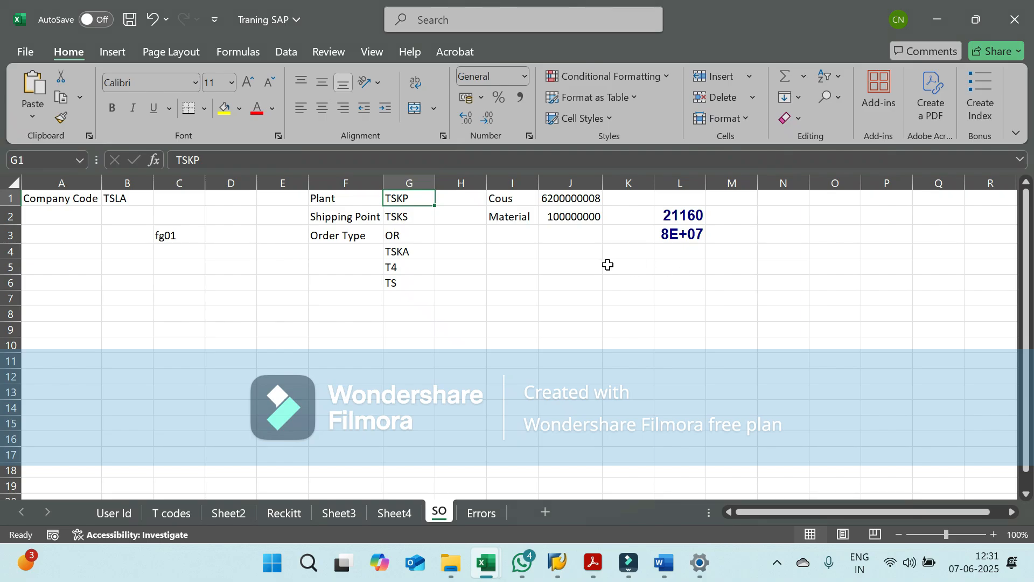
{"action": "left_click", "coordinate": [584, 270]}
{"action": "key", "text": "ctrl+v"}
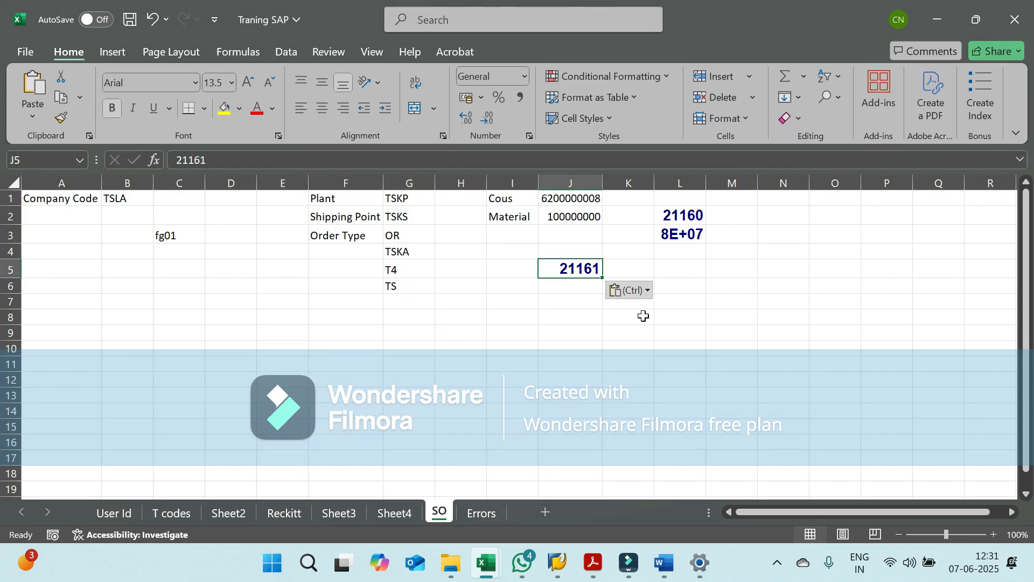
Switch back to SAP and start transaction VL01N to create an outbound delivery with order reference.
{"action": "key", "text": "alt+Tab"}
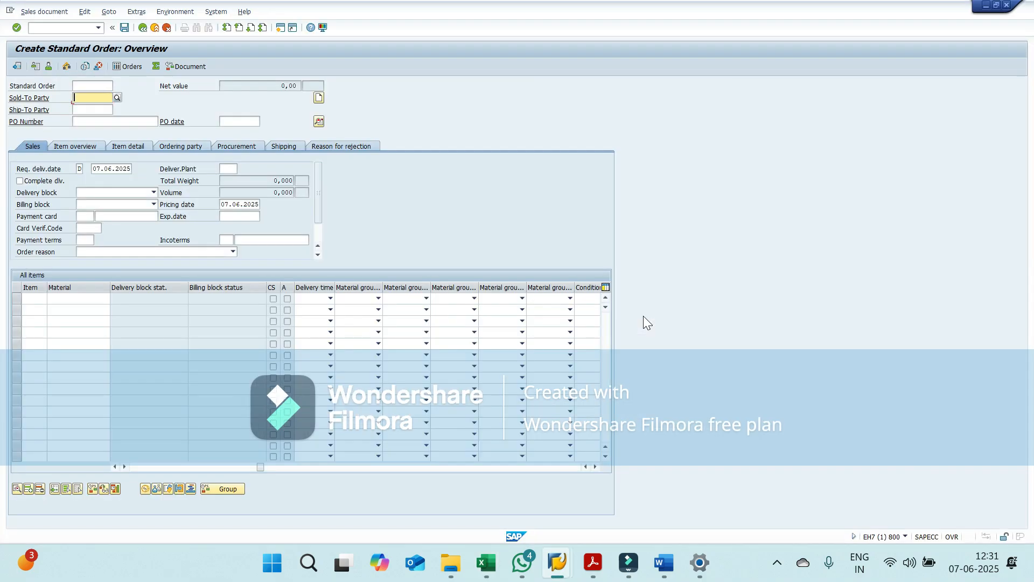
{"action": "key", "text": "alt+Tab"}
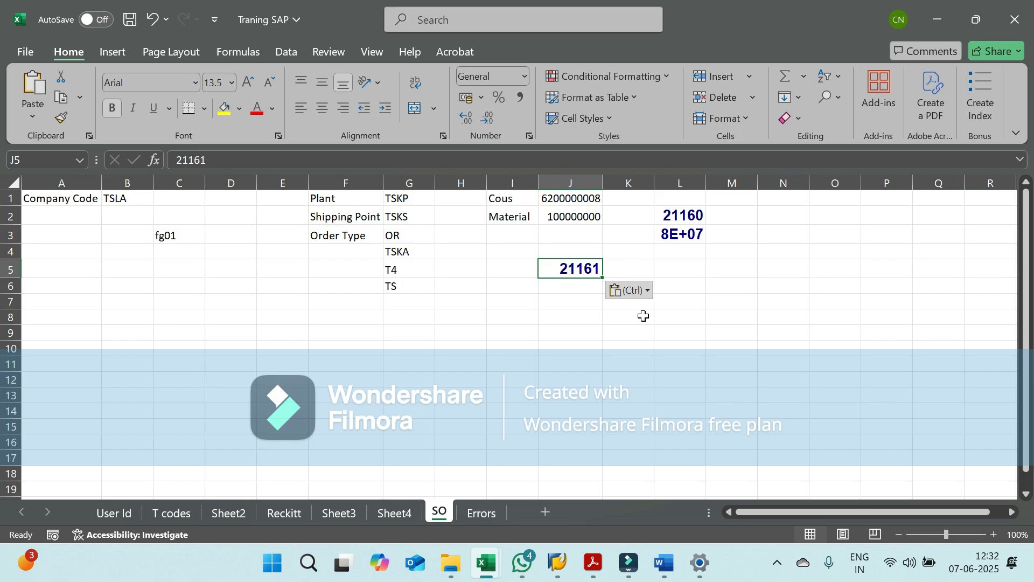
{"action": "key", "text": "alt+Tab"}
{"action": "key", "text": "alt+Tab"}
{"action": "key", "text": "alt+Tab"}
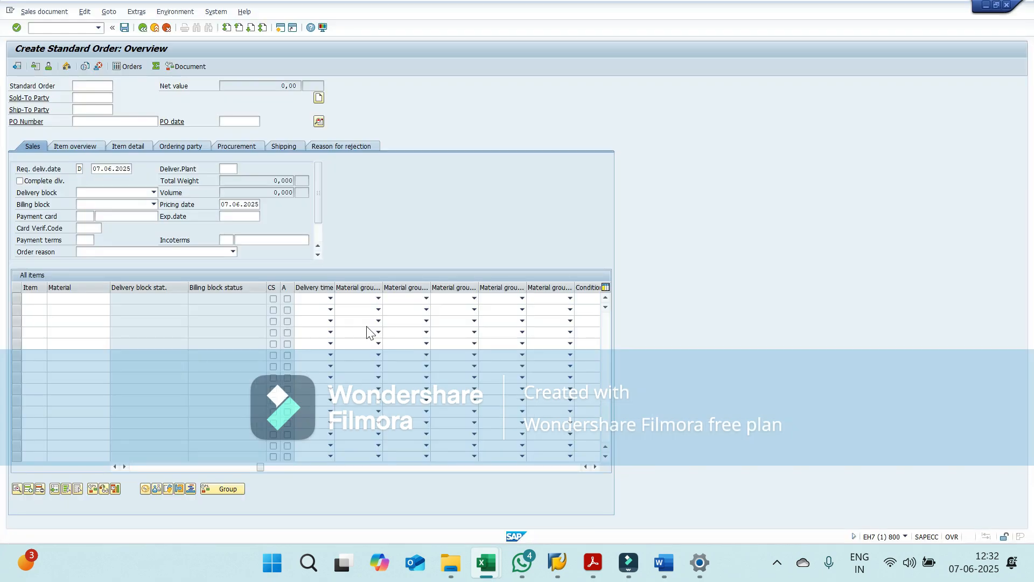
{"action": "left_click", "coordinate": [60, 28]}
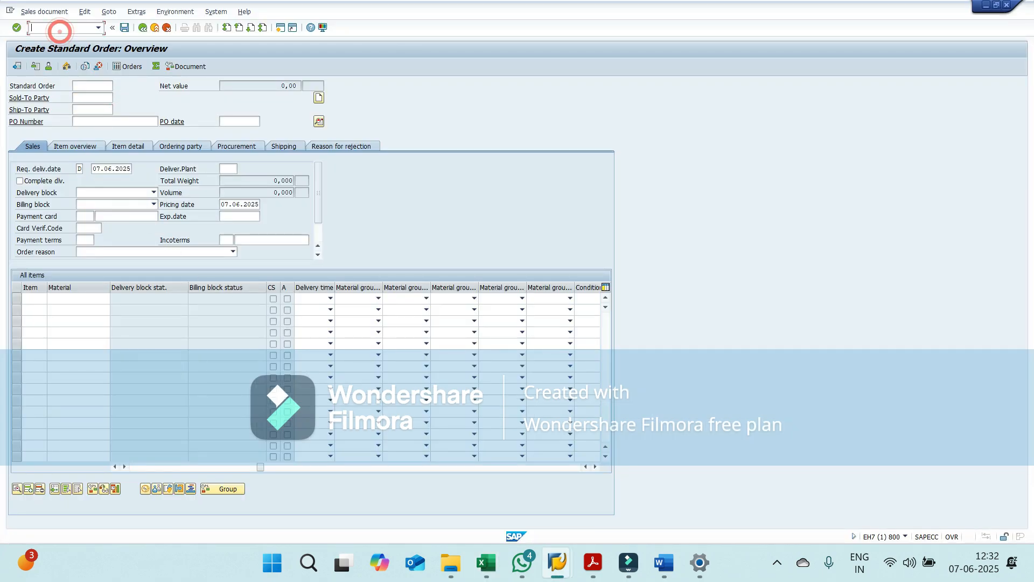
{"action": "type", "text": "/nvl01n"}
{"action": "key", "text": "Return"}
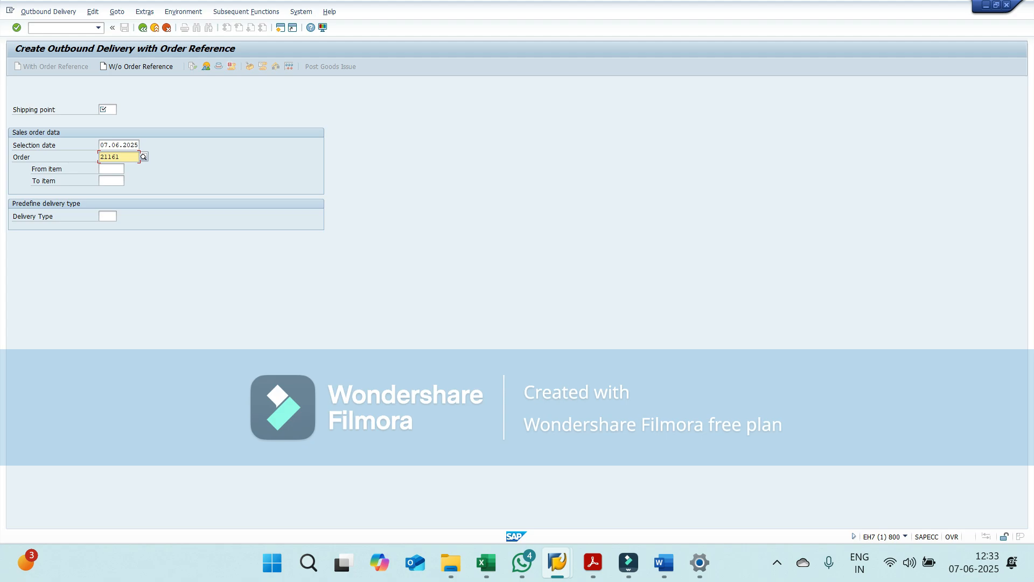
Set the delivery's shipping point to TSKS, checking the plant and shipping point codes in the Excel sheet.
{"action": "left_click", "coordinate": [100, 110]}
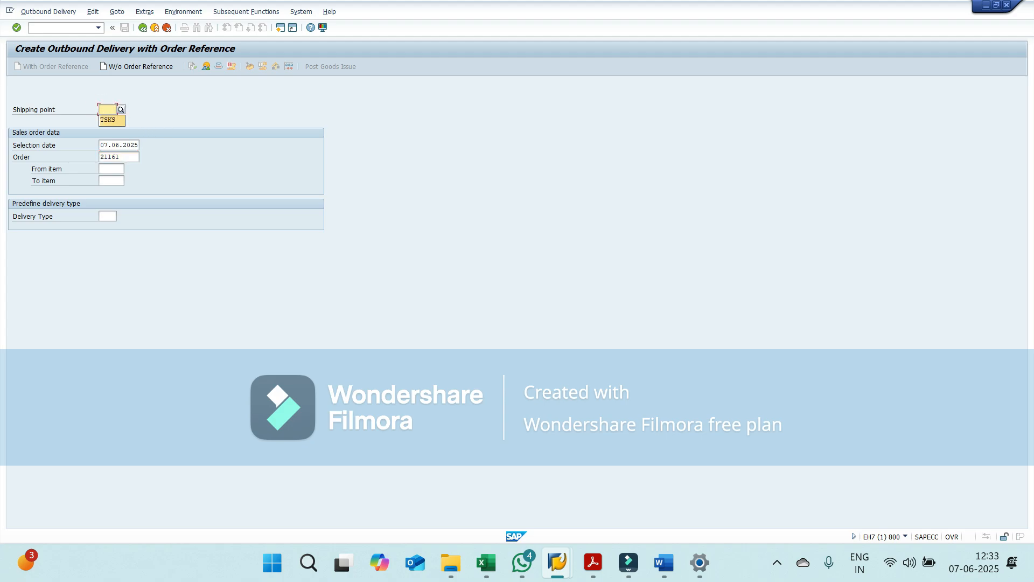
{"action": "left_click", "coordinate": [678, 45]}
{"action": "key", "text": "alt+Tab"}
{"action": "left_click", "coordinate": [418, 202]}
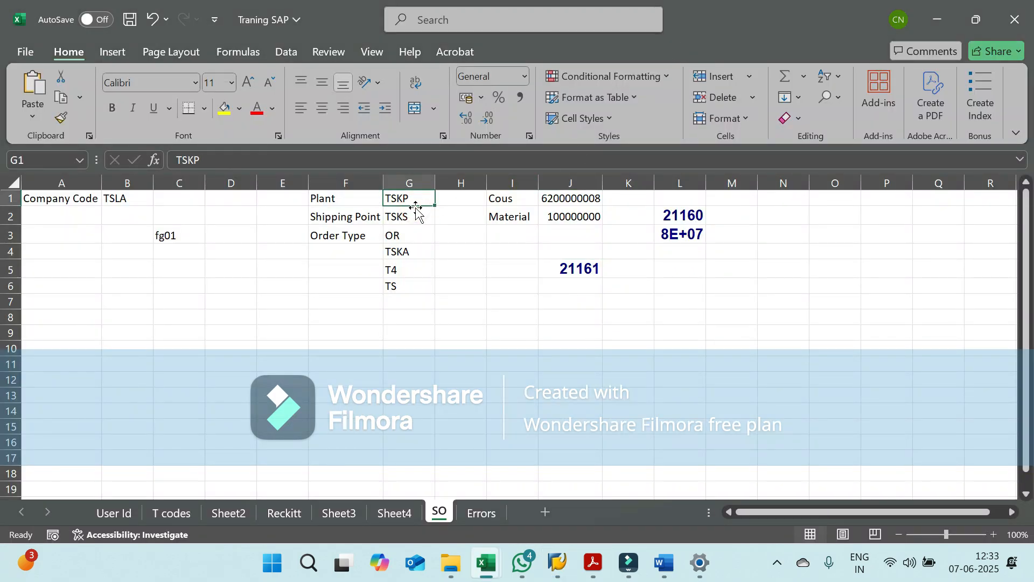
{"action": "key", "text": "alt+Tab"}
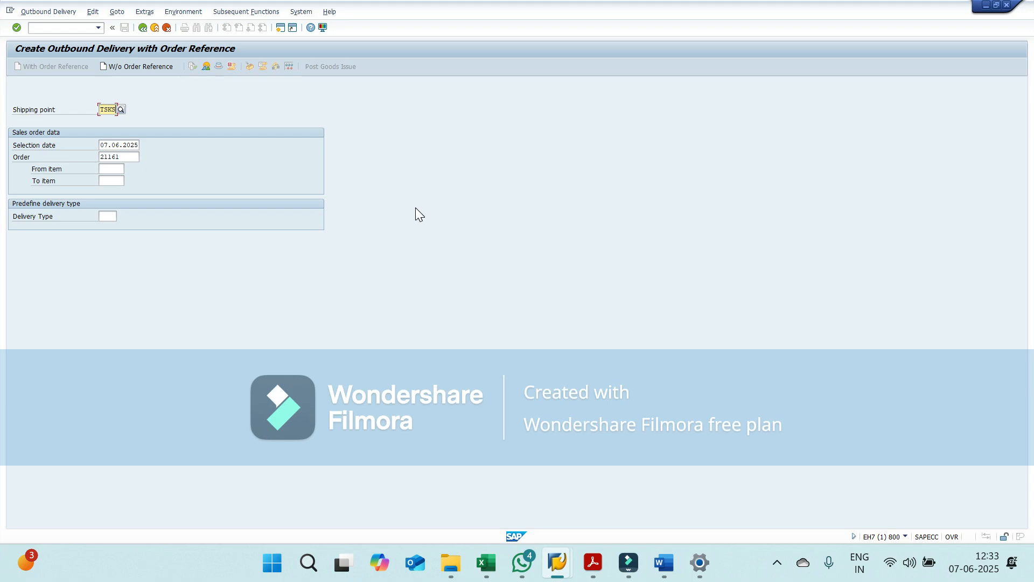
Set the selection date to 11.06.2025 and generate the outbound delivery from the prefilled sales order.
{"action": "key", "text": "Tab"}
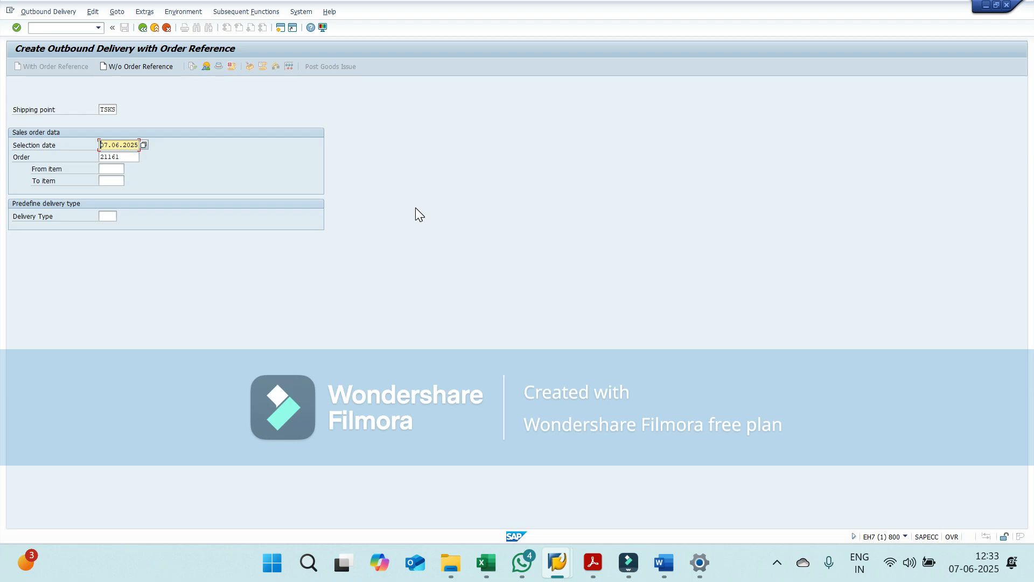
{"action": "type", "text": "0"}
{"action": "key", "text": "Tab"}
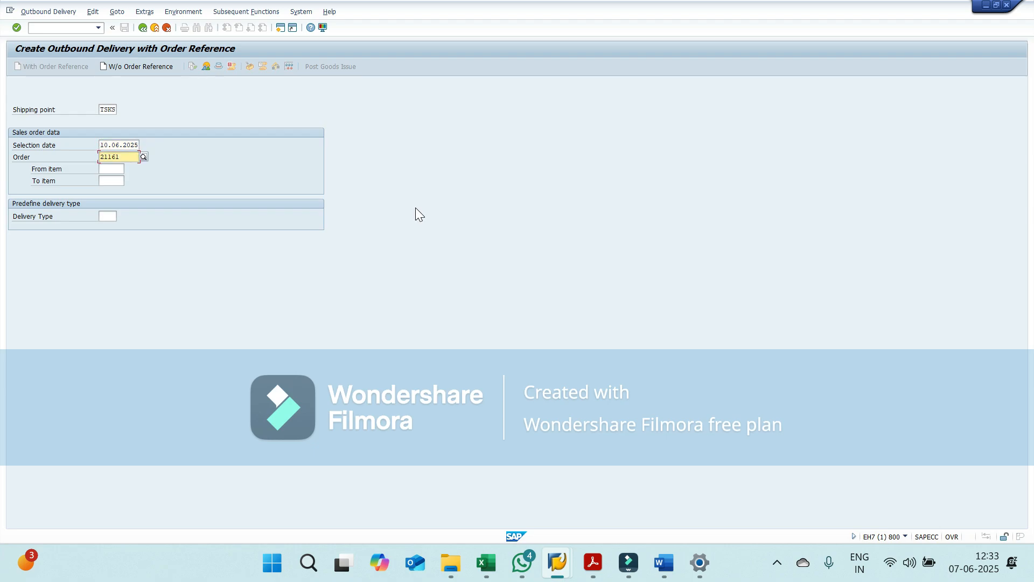
{"action": "key", "text": "shift+Tab"}
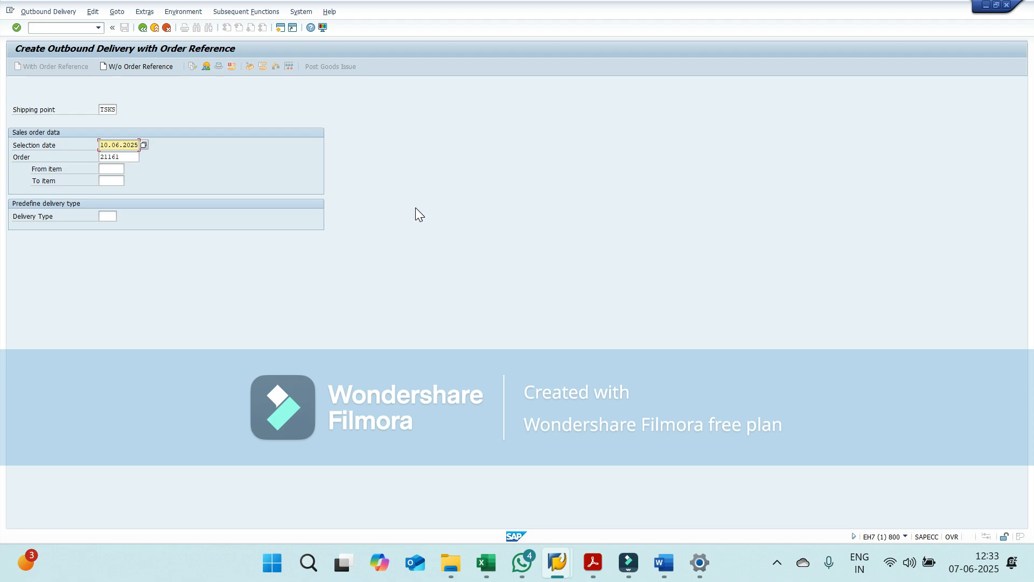
{"action": "type", "text": "11"}
{"action": "key", "text": "Tab"}
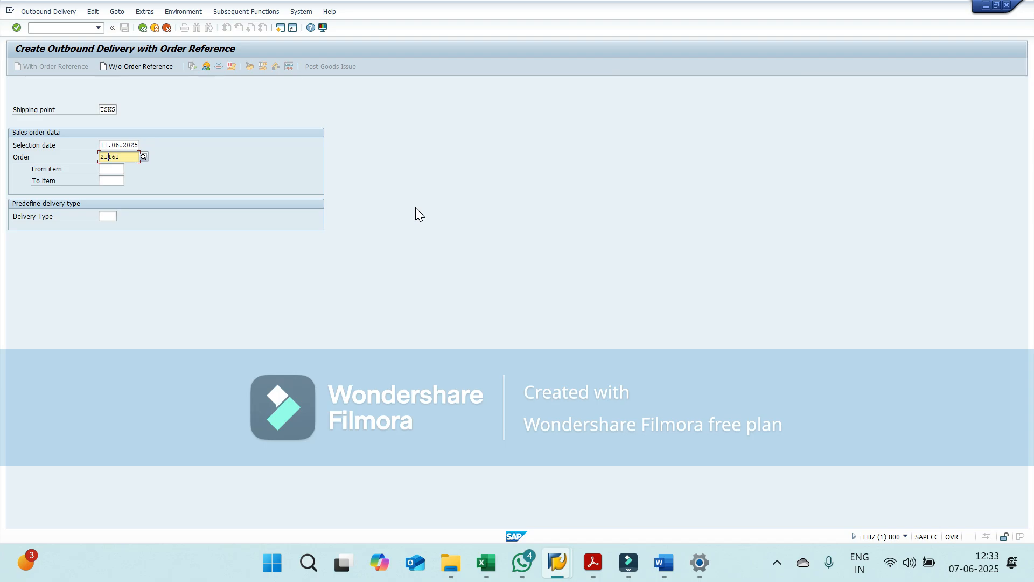
{"action": "key", "text": "alt+Tab"}
{"action": "key", "text": "alt+Tab"}
{"action": "key", "text": "Return"}
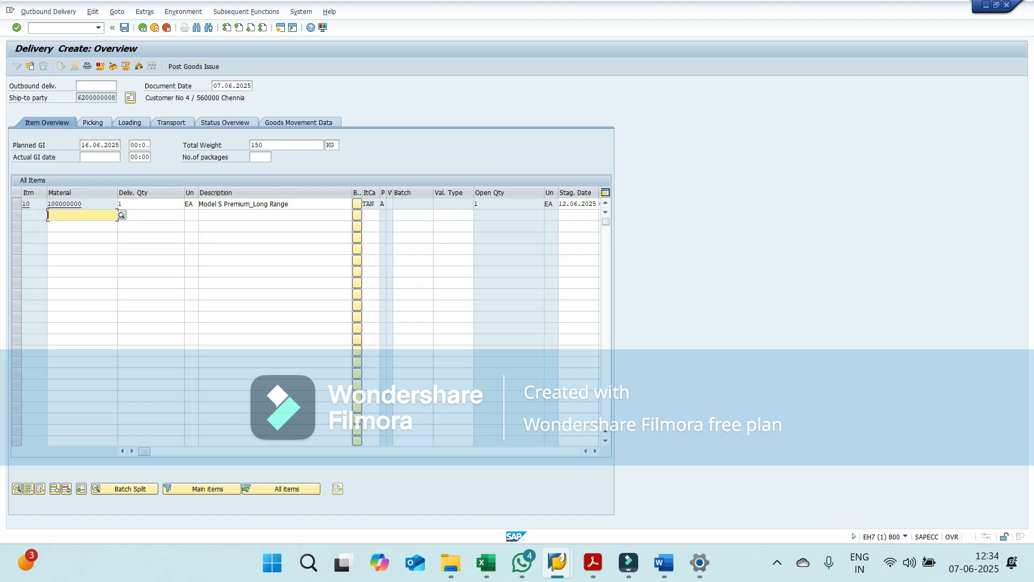
Review the delivery item's material, quantity and description, and save the outbound delivery.
{"action": "left_click", "coordinate": [99, 201]}
{"action": "left_click", "coordinate": [172, 205]}
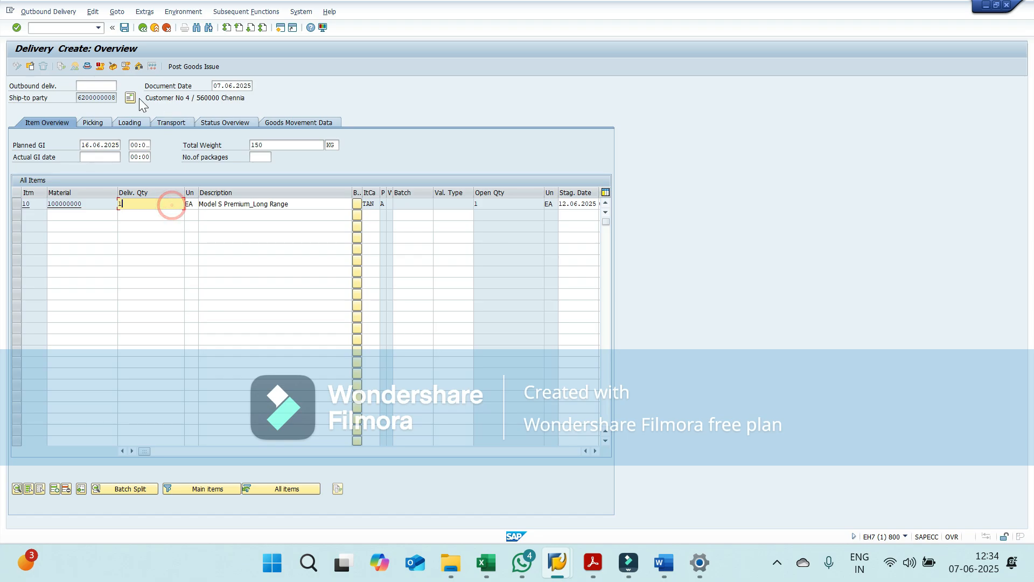
{"action": "left_click", "coordinate": [321, 204]}
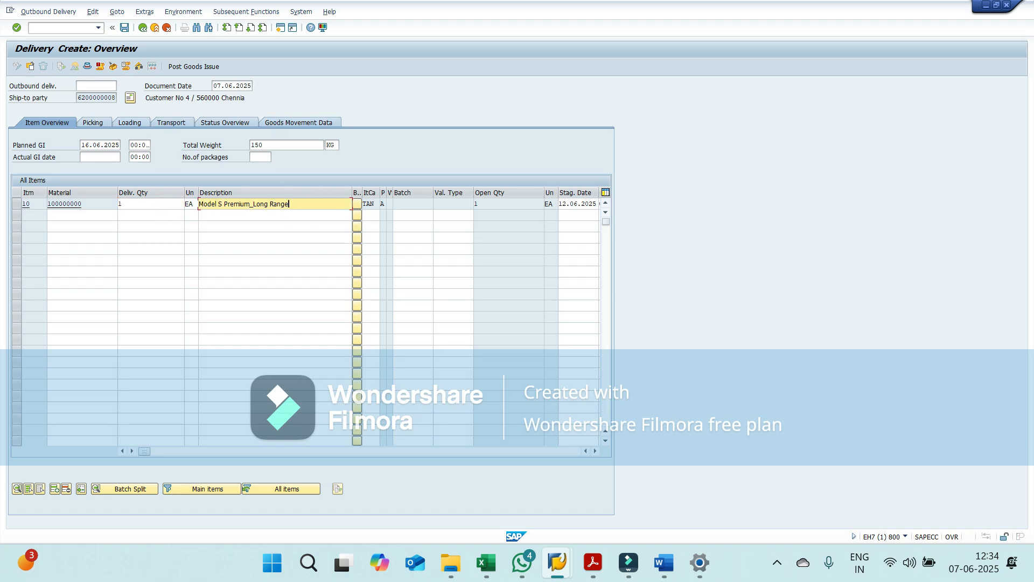
{"action": "left_click", "coordinate": [126, 32]}
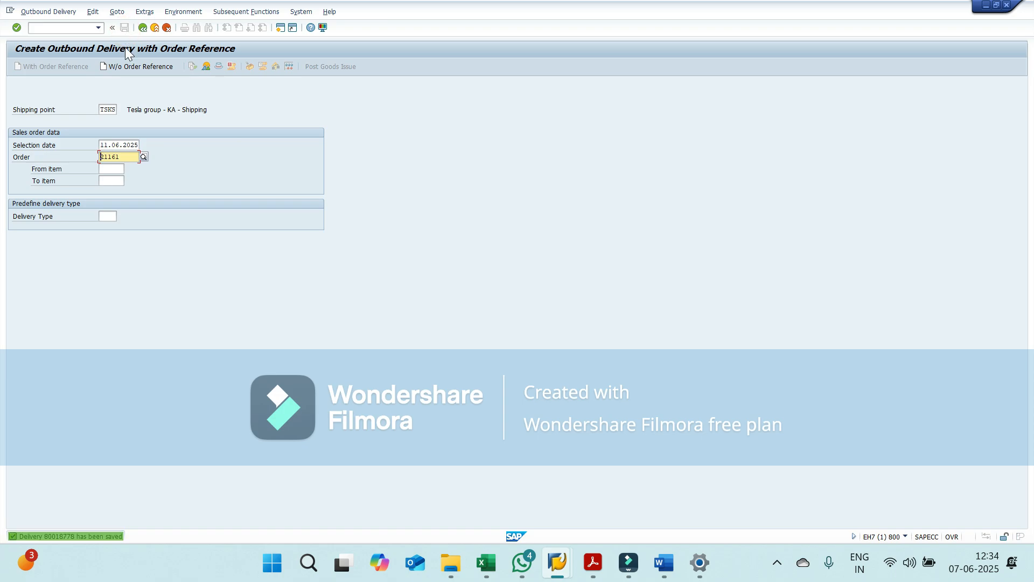
Copy the saved delivery's number into cell J7 of the Excel sheet and autofit column J.
{"action": "double_click", "coordinate": [67, 540]}
{"action": "double_click", "coordinate": [107, 82]}
{"action": "key", "text": "ctrl+c"}
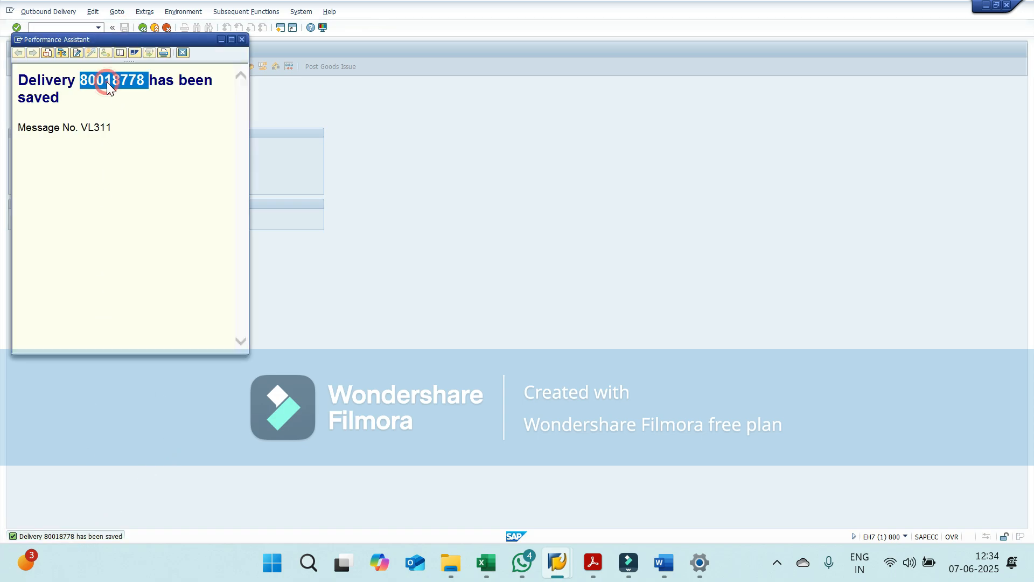
{"action": "left_click", "coordinate": [240, 41]}
{"action": "key", "text": "alt+Tab"}
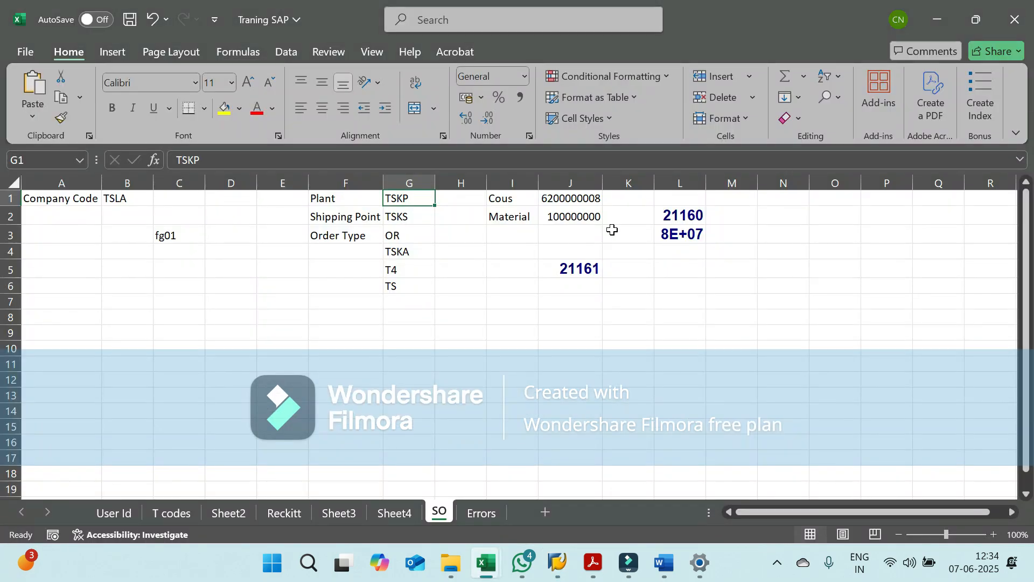
{"action": "left_click", "coordinate": [586, 295]}
{"action": "key", "text": "ctrl+v"}
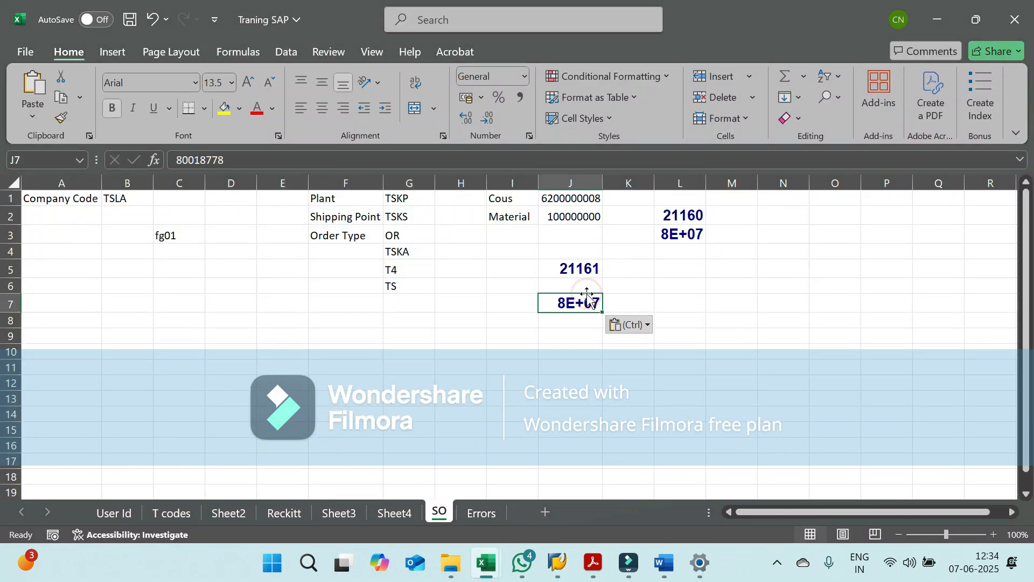
{"action": "double_click", "coordinate": [602, 178]}
Copy the material number 100000000 from cell J2 of the Excel sheet.
{"action": "key", "text": "alt+Tab"}
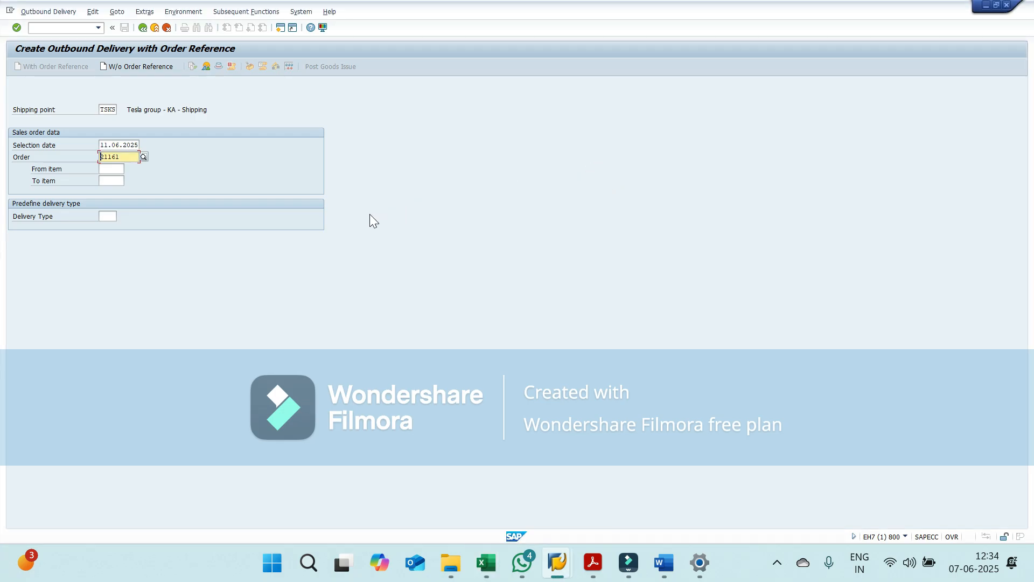
{"action": "key", "text": "alt+Tab"}
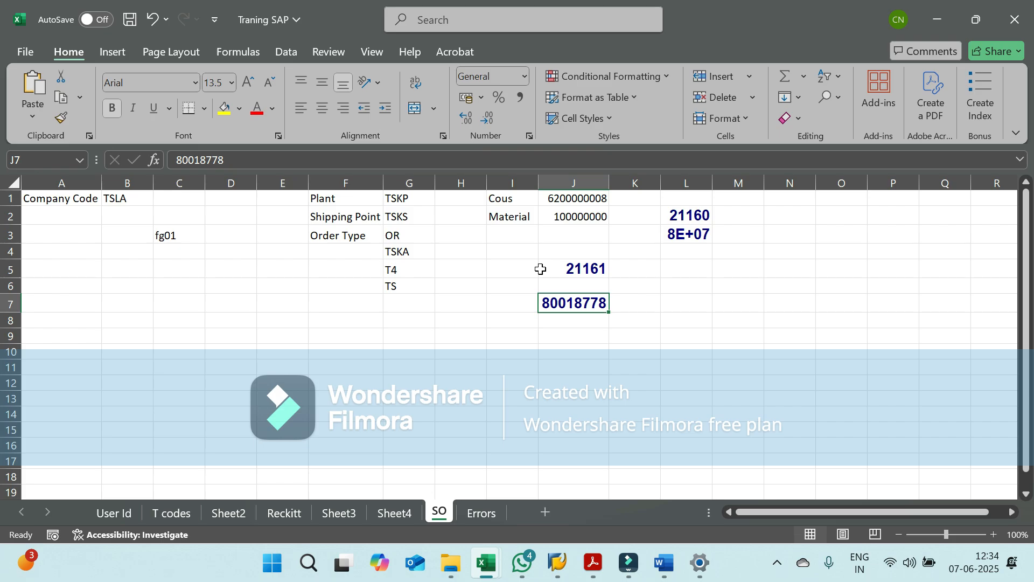
{"action": "left_click", "coordinate": [541, 268]}
{"action": "key", "text": "Up"}
{"action": "key", "text": "Up"}
{"action": "key", "text": "Up"}
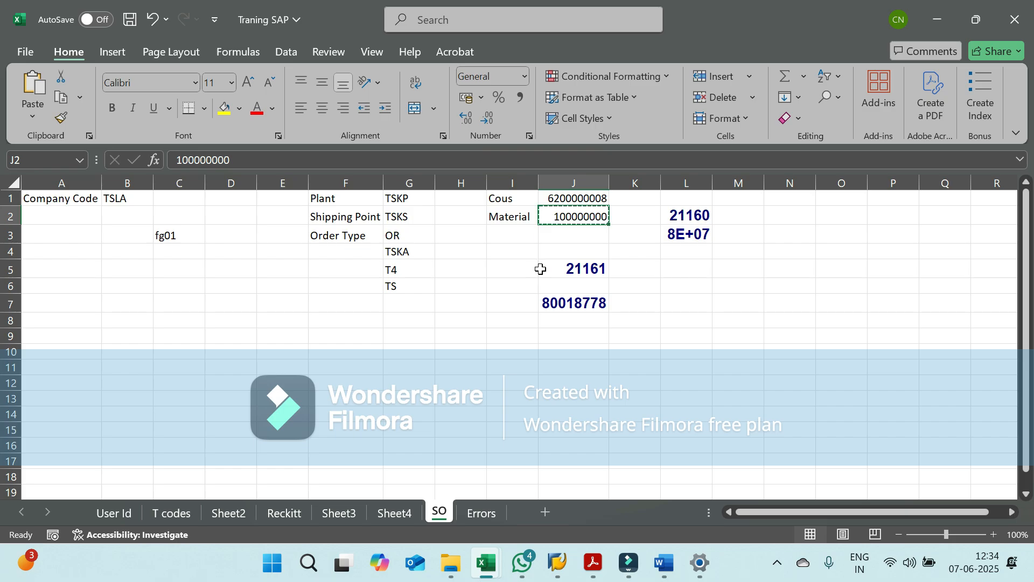
{"action": "key", "text": "ctrl+c"}
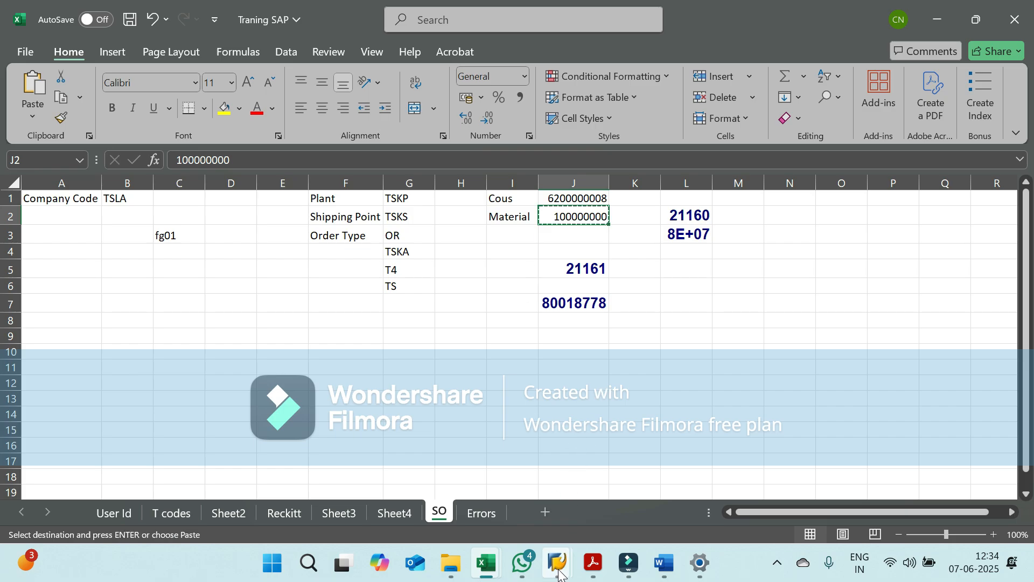
Switch to SAP and start transaction MB52 to display warehouse stocks of material.
{"action": "mouse_move", "coordinate": [557, 562]}
{"action": "left_click", "coordinate": [592, 463]}
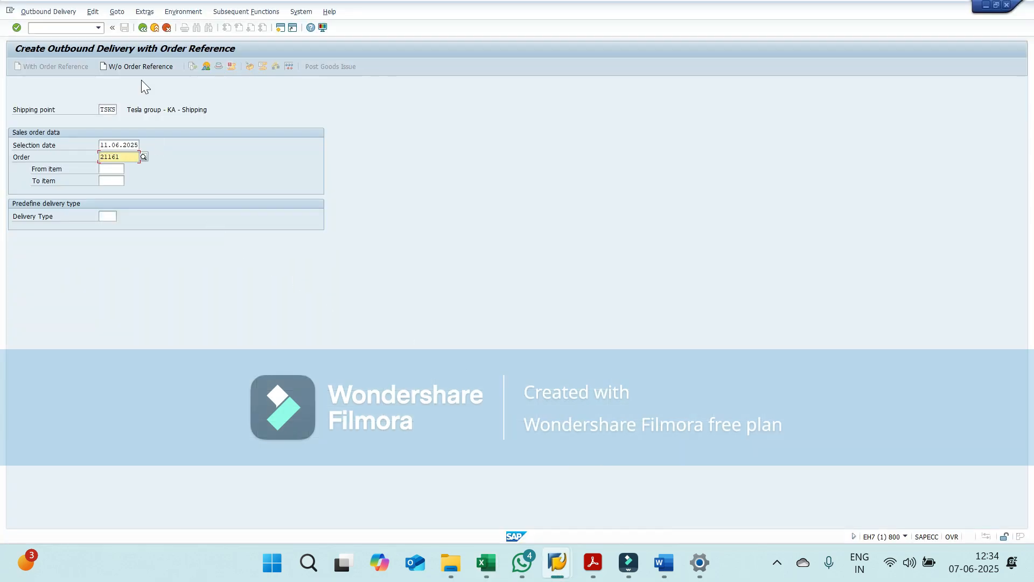
{"action": "left_click", "coordinate": [64, 29]}
{"action": "type", "text": "/nmb52"}
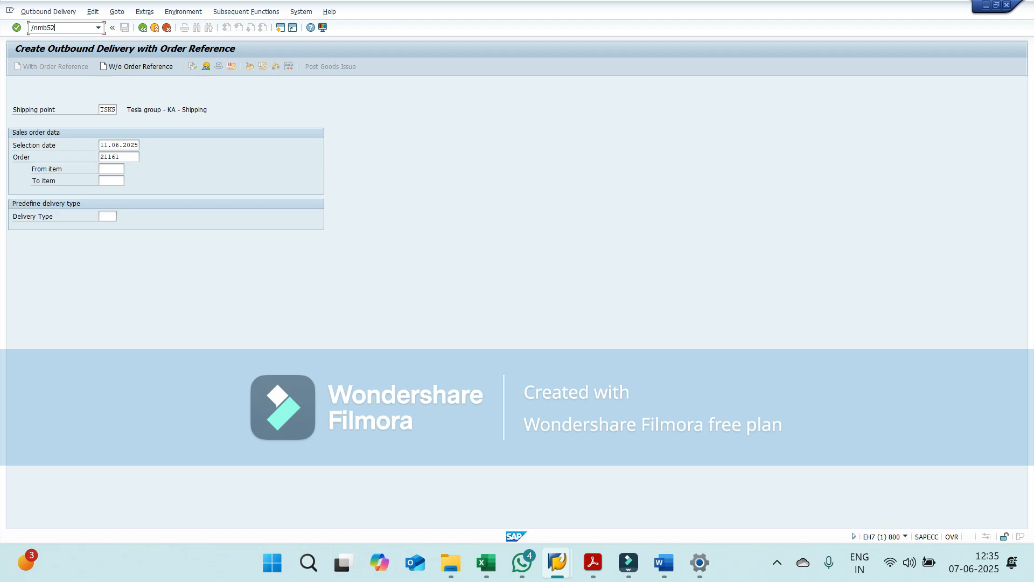
{"action": "key", "text": "Return"}
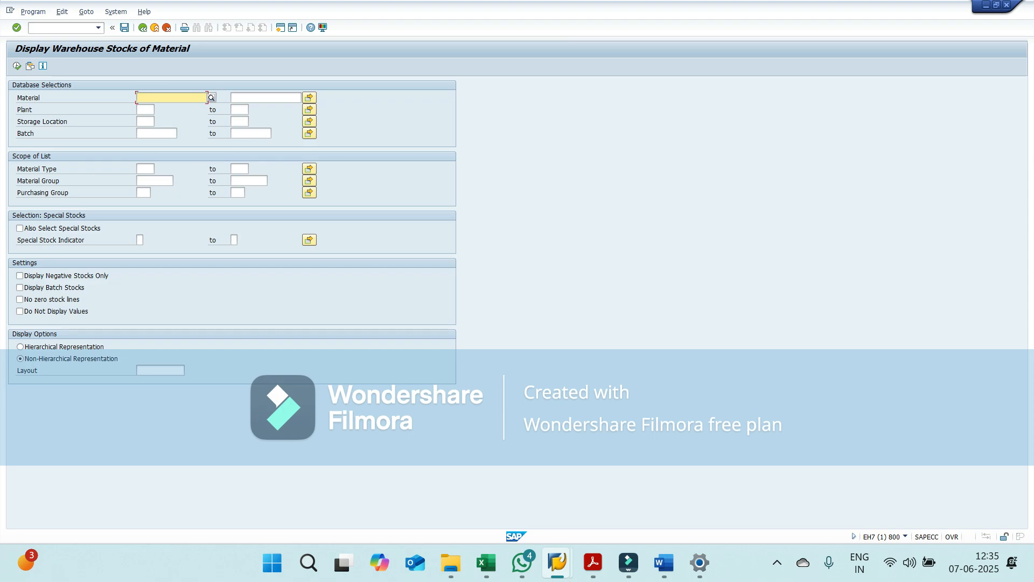
Display the warehouse stock of material 100000000 in plant TSKP.
{"action": "key", "text": "ctrl+v"}
{"action": "left_click", "coordinate": [144, 109]}
{"action": "type", "text": "TSKP"}
{"action": "left_click", "coordinate": [15, 67]}
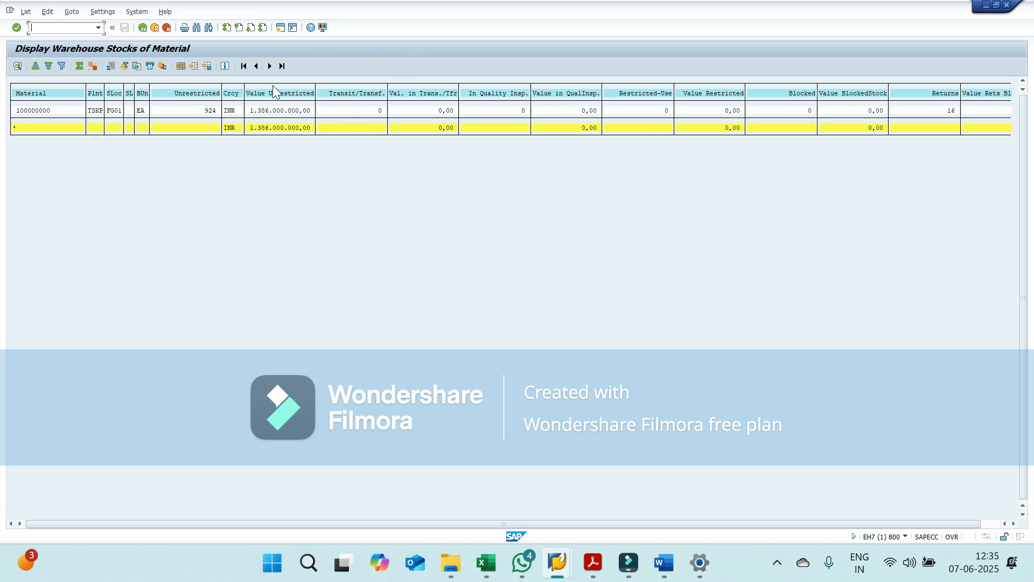
Open a new SAP session, start transaction VL02N and open the saved outbound delivery for changing.
{"action": "left_click", "coordinate": [284, 28]}
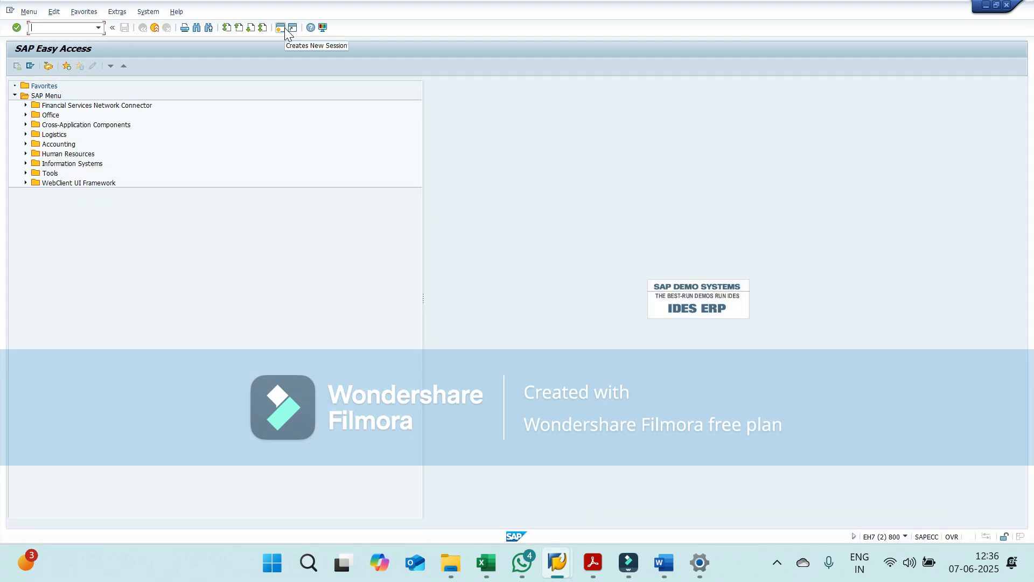
{"action": "type", "text": "/nvl02n"}
{"action": "key", "text": "Return"}
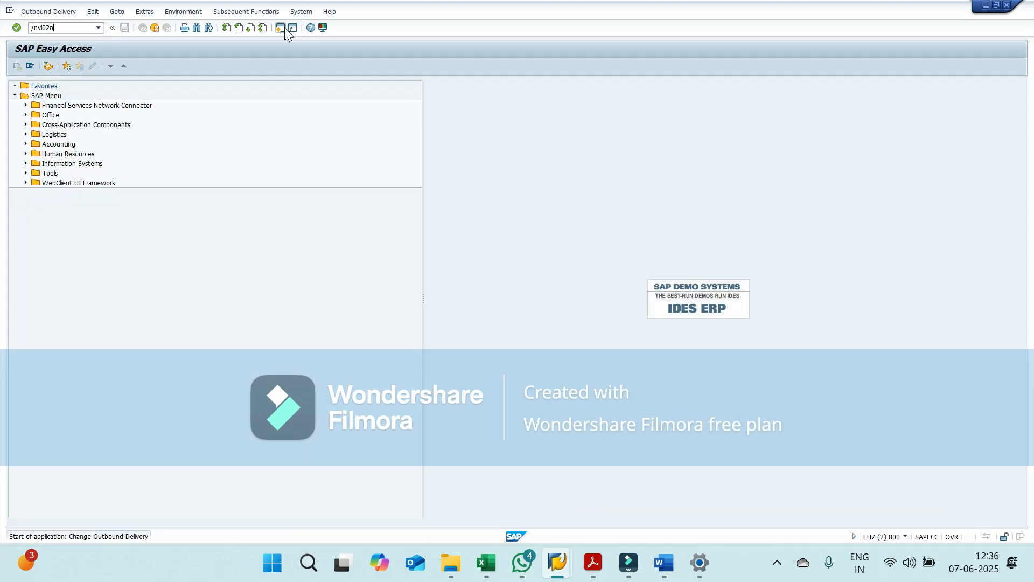
{"action": "key", "text": "Return"}
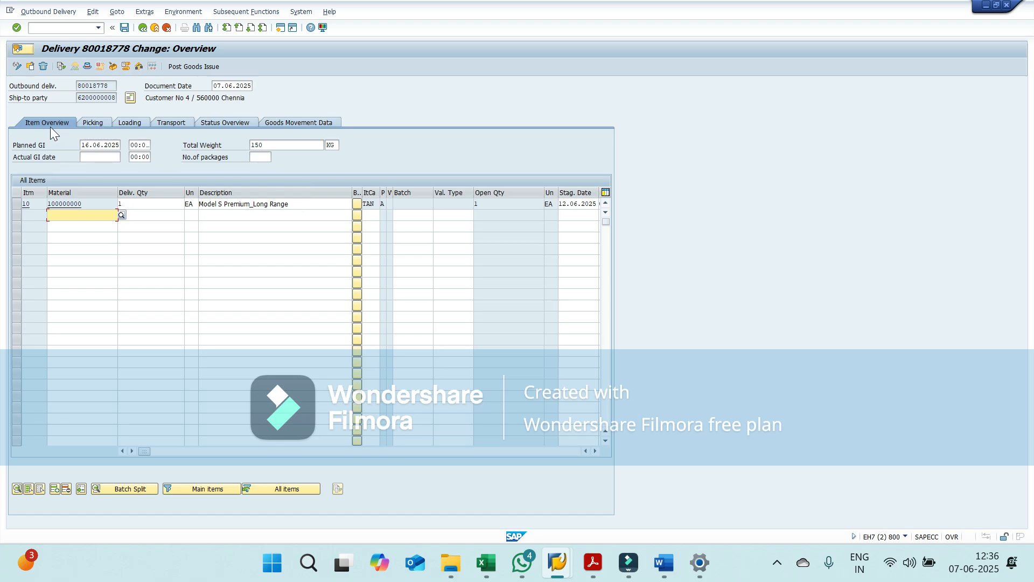
Set the delivery item's picked quantity to 1, try to post the goods issue, and return to the delivery overview.
{"action": "left_click", "coordinate": [95, 122]}
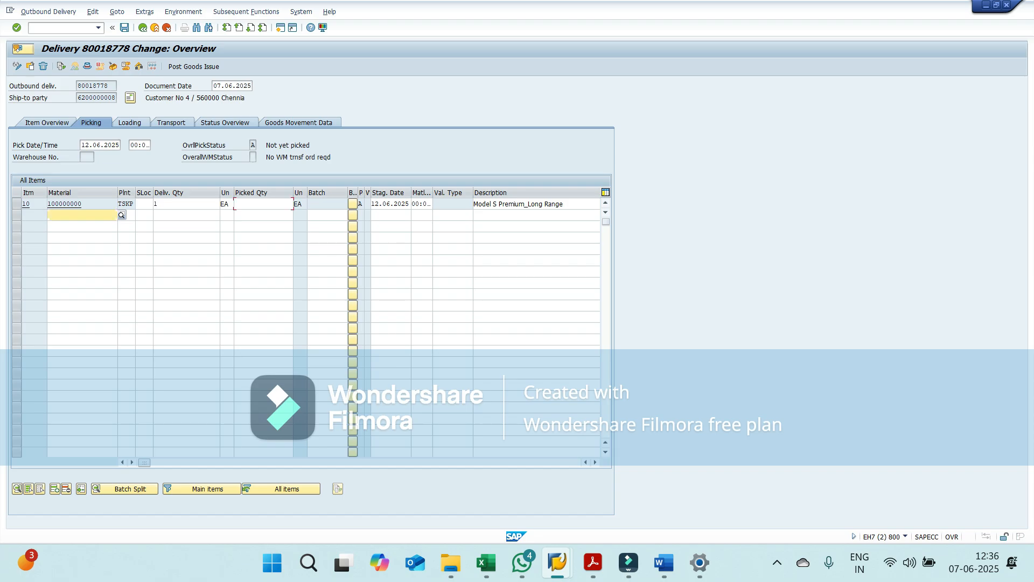
{"action": "left_click", "coordinate": [254, 203]}
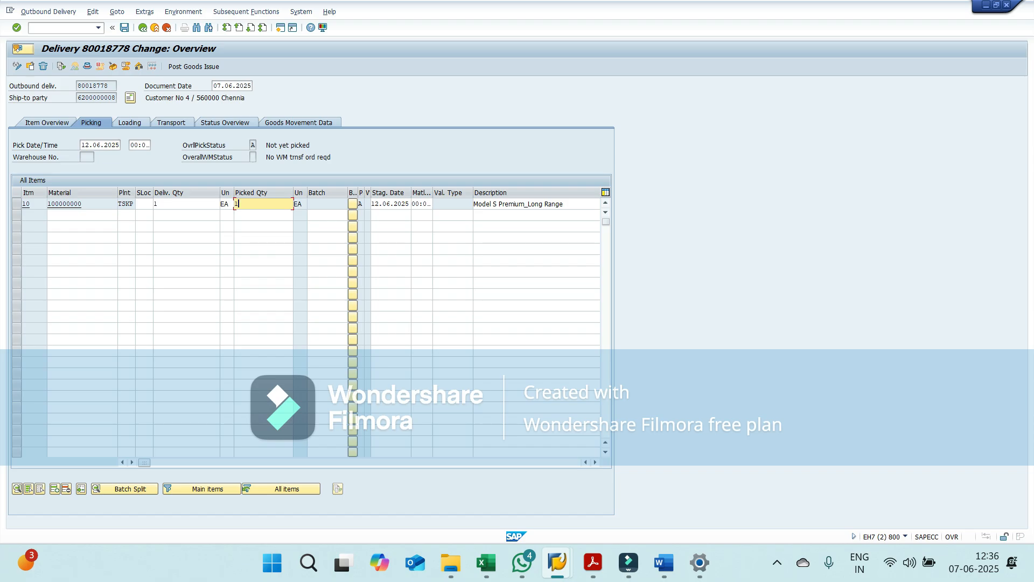
{"action": "key", "text": "Return"}
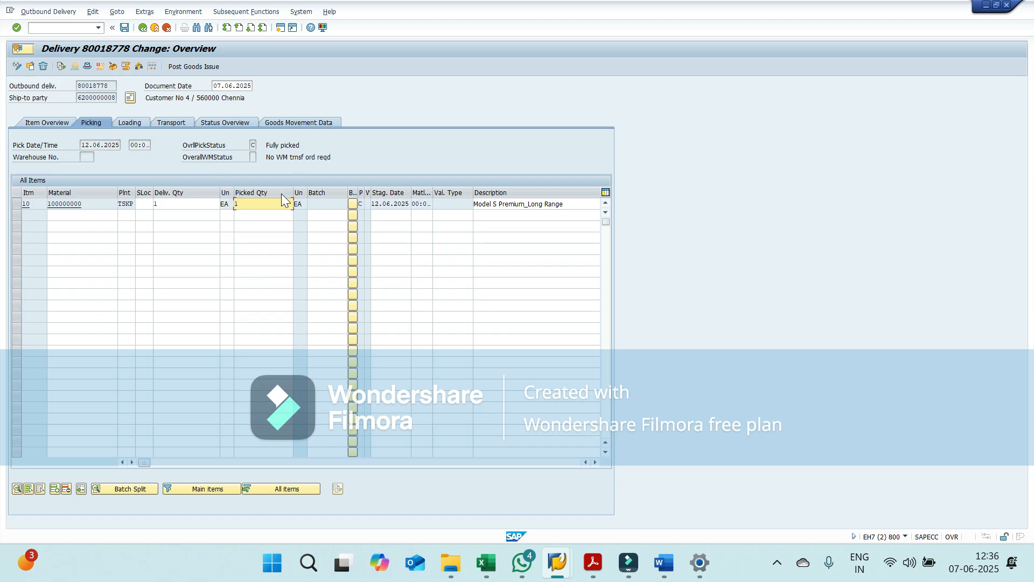
{"action": "left_click", "coordinate": [189, 64]}
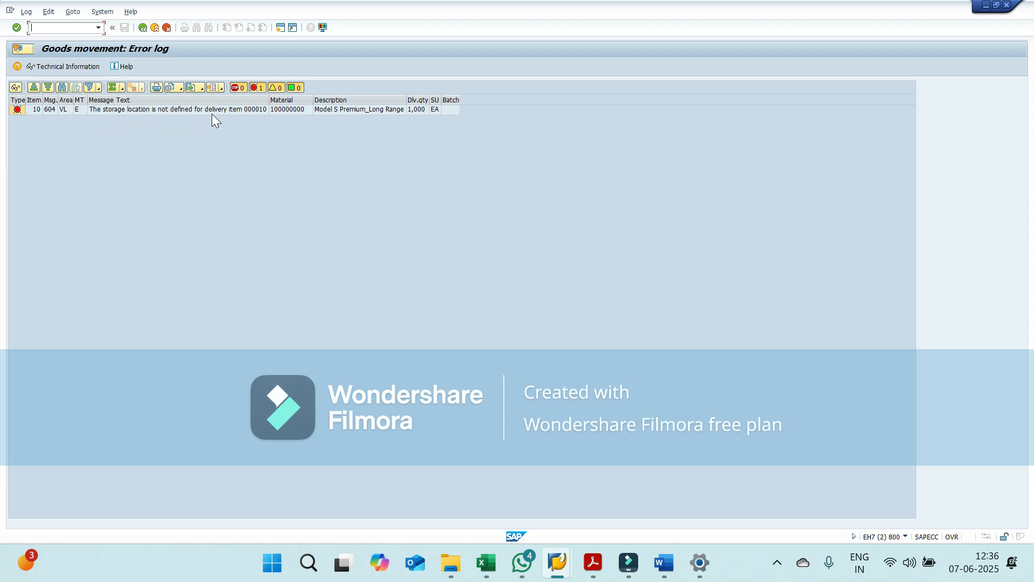
{"action": "left_click", "coordinate": [143, 28]}
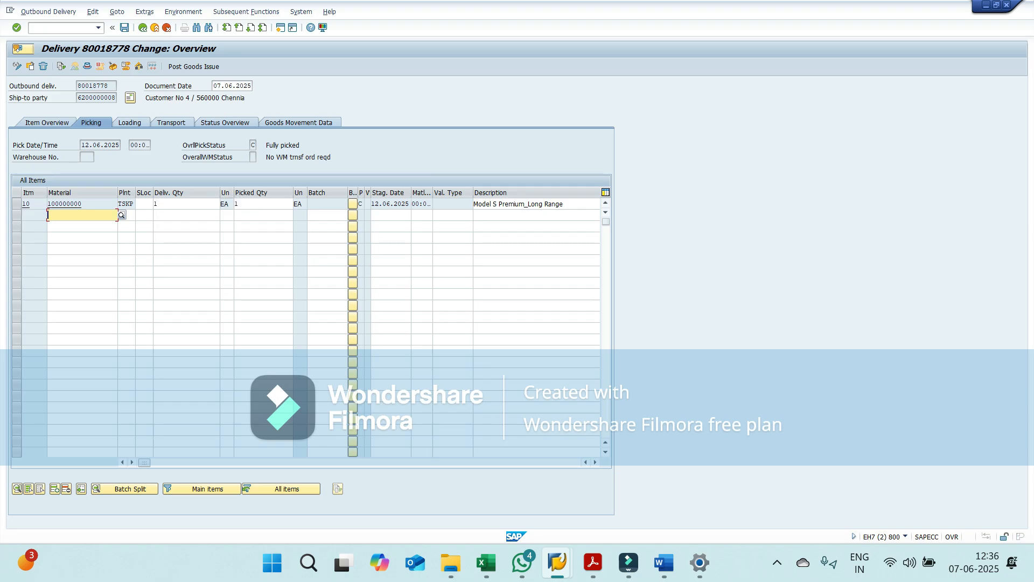
Look up the material's storage location in the stock list of the other session and set FG01 for the delivery item.
{"action": "left_click", "coordinate": [141, 204]}
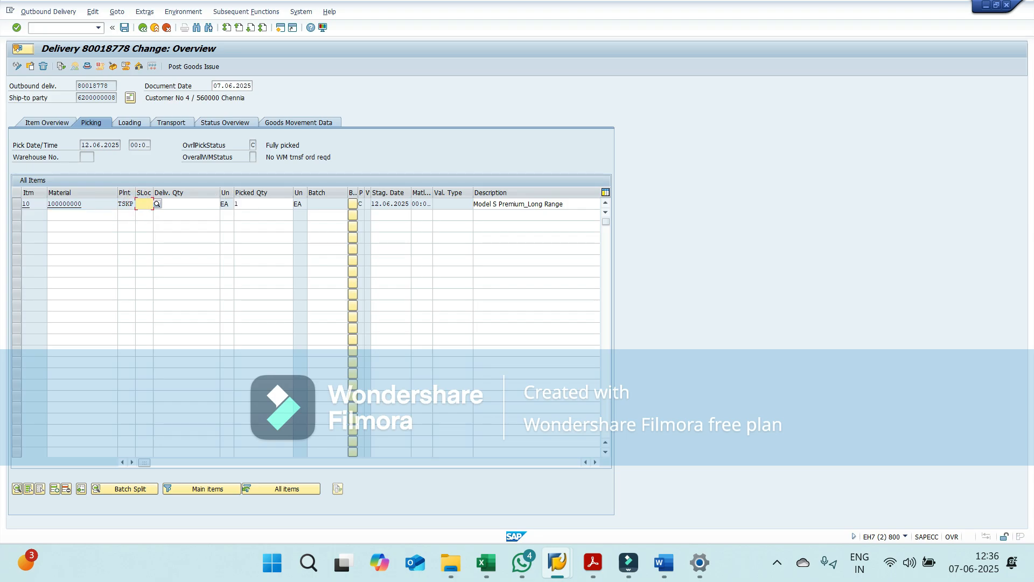
{"action": "key", "text": "Down"}
{"action": "key", "text": "Down"}
{"action": "key", "text": "Return"}
{"action": "mouse_move", "coordinate": [559, 560]}
{"action": "left_click", "coordinate": [513, 493]}
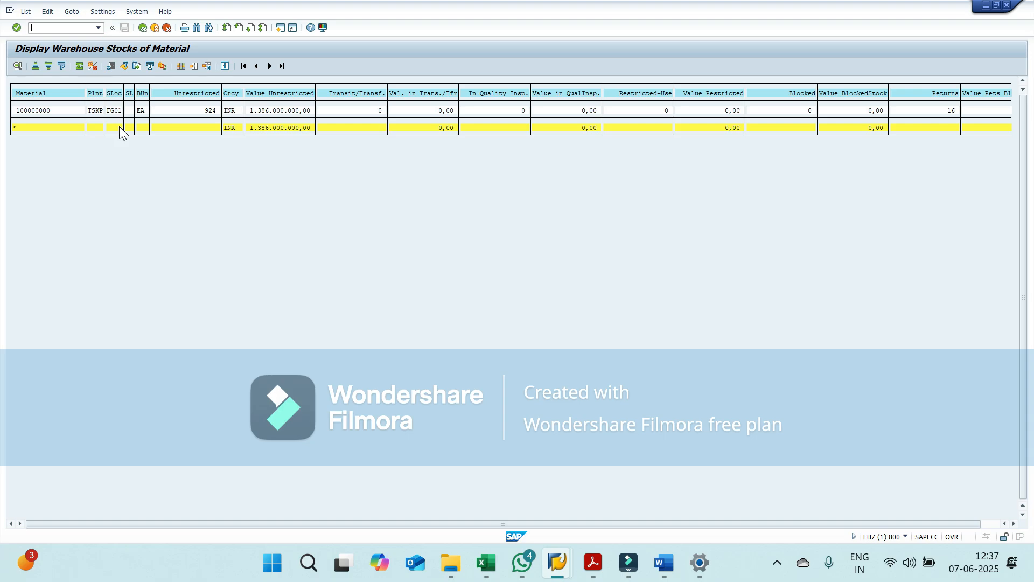
{"action": "key", "text": "alt+Tab"}
{"action": "key", "text": "Return"}
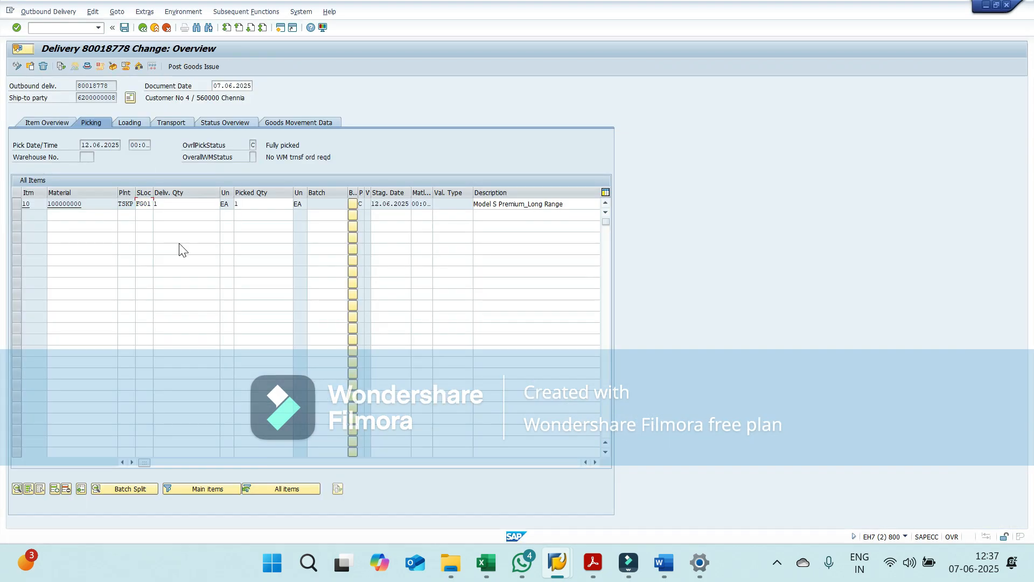
Post the goods issue for the delivery and select the delivery number in the save message's details.
{"action": "left_click", "coordinate": [192, 68]}
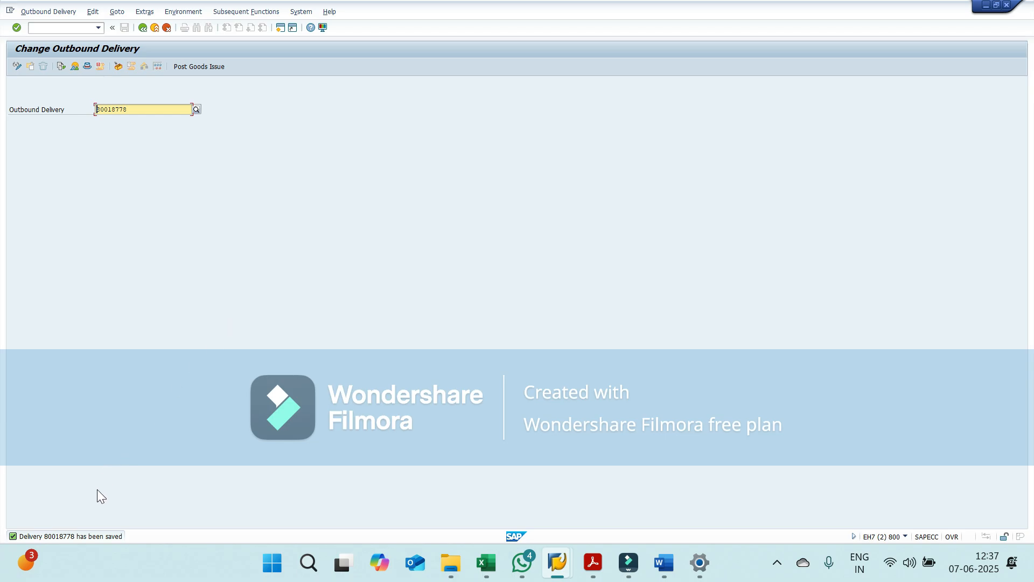
{"action": "double_click", "coordinate": [64, 537]}
{"action": "double_click", "coordinate": [111, 79]}
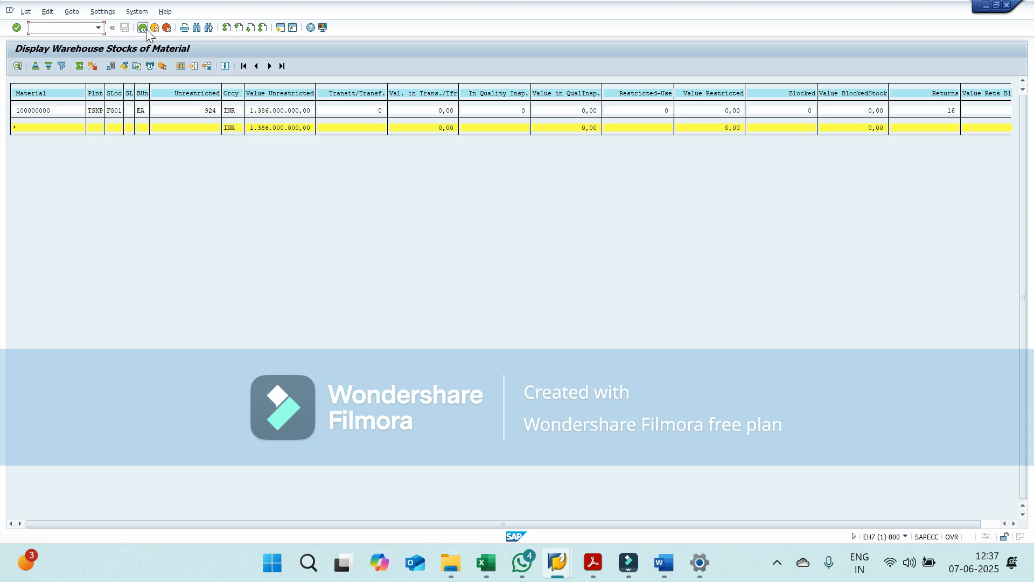
Rerun the MB52 stock report for material 100000000 in plant TSKP to check the stock after goods issue.
{"action": "left_click", "coordinate": [144, 28]}
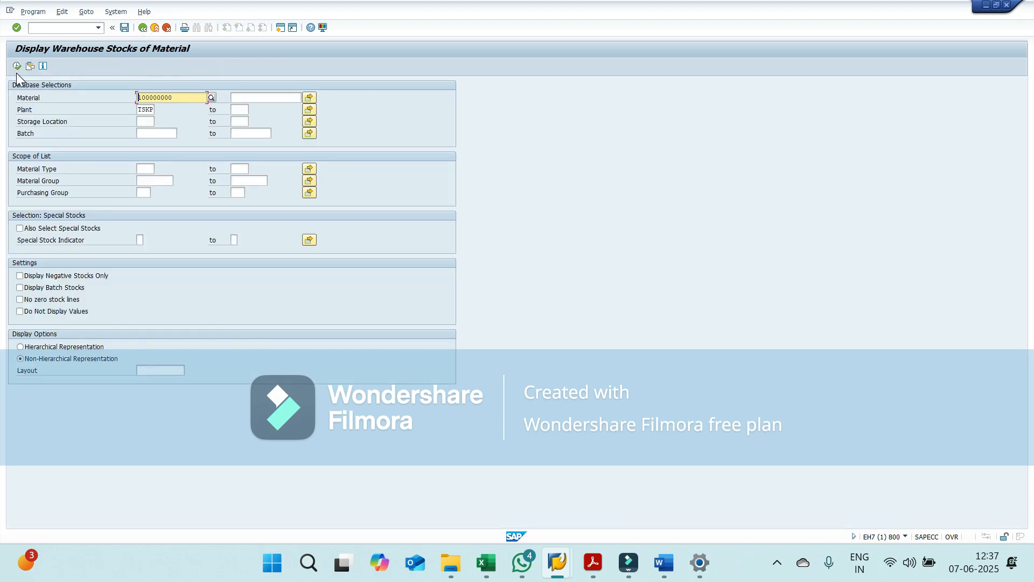
{"action": "left_click", "coordinate": [16, 70]}
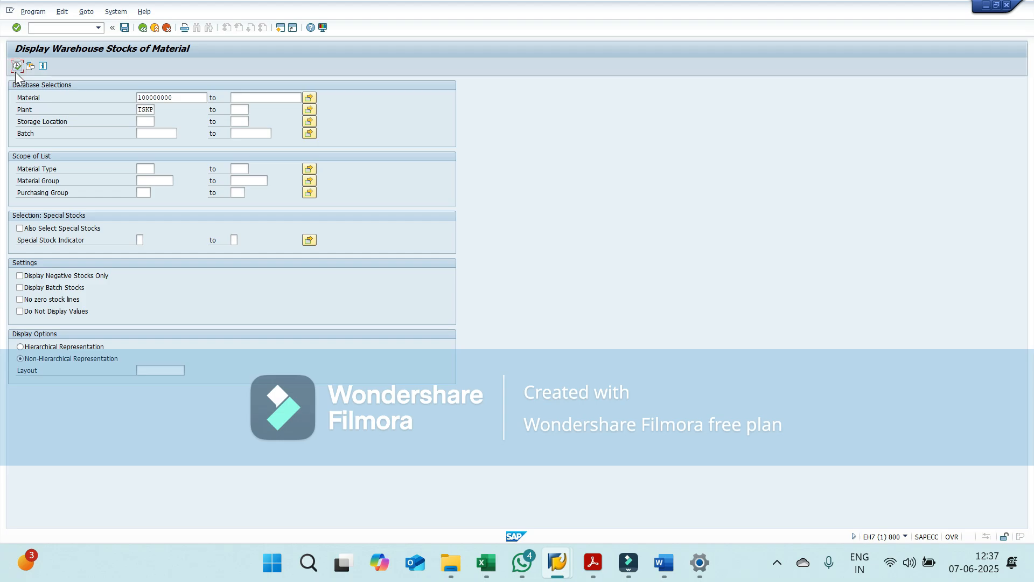
{"action": "left_click", "coordinate": [17, 67]}
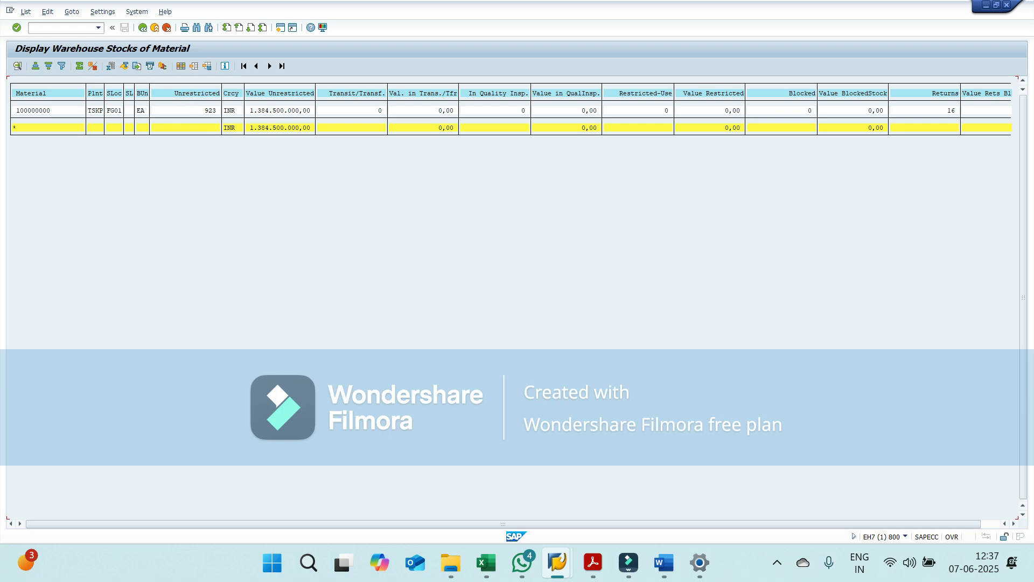
Start transaction VF01 and create a pro forma invoice of billing type F8 from the delivery.
{"action": "left_click", "coordinate": [57, 28]}
{"action": "type", "text": "/nvf01"}
{"action": "key", "text": "Return"}
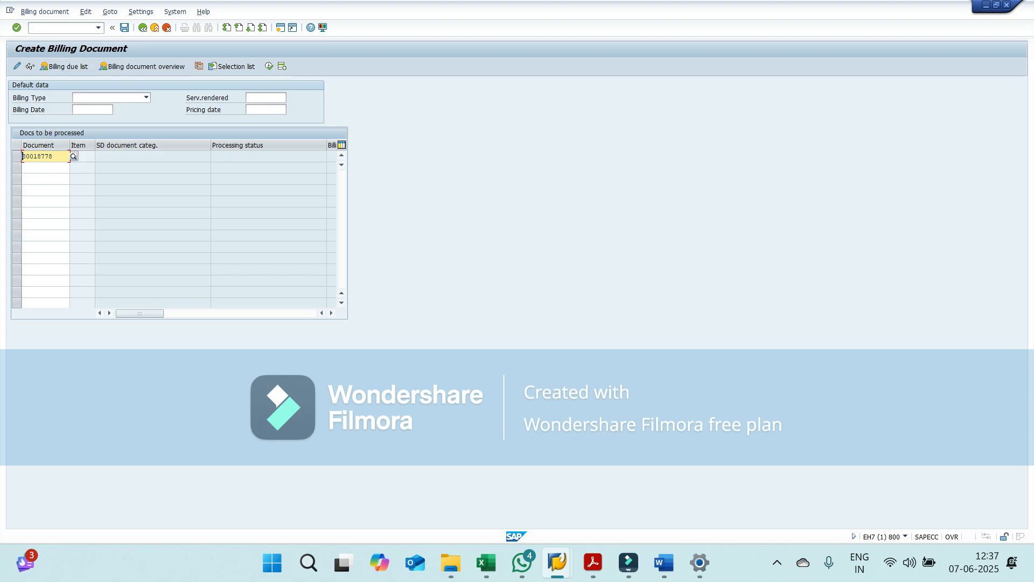
{"action": "left_click", "coordinate": [98, 96]}
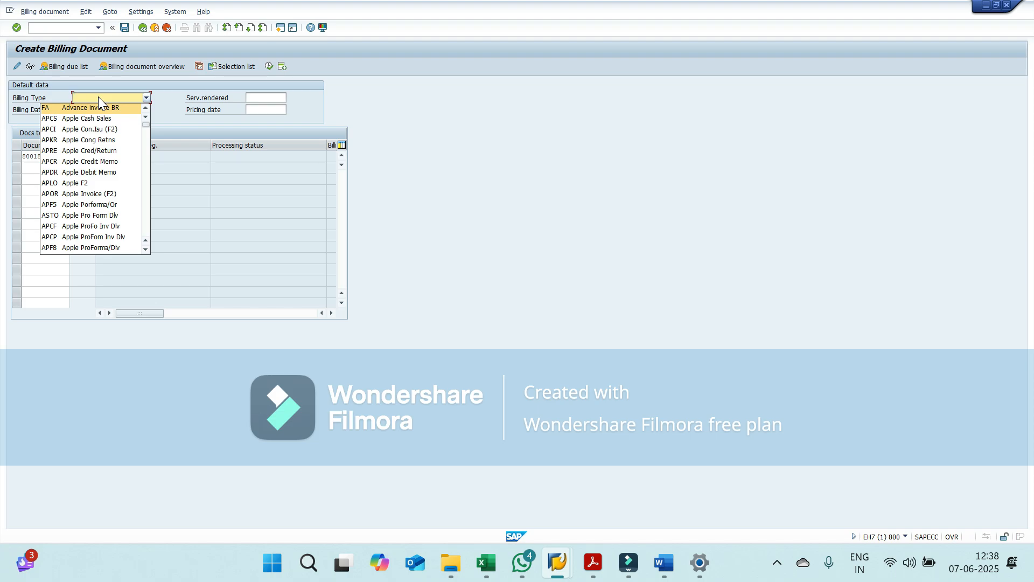
{"action": "type", "text": "f8"}
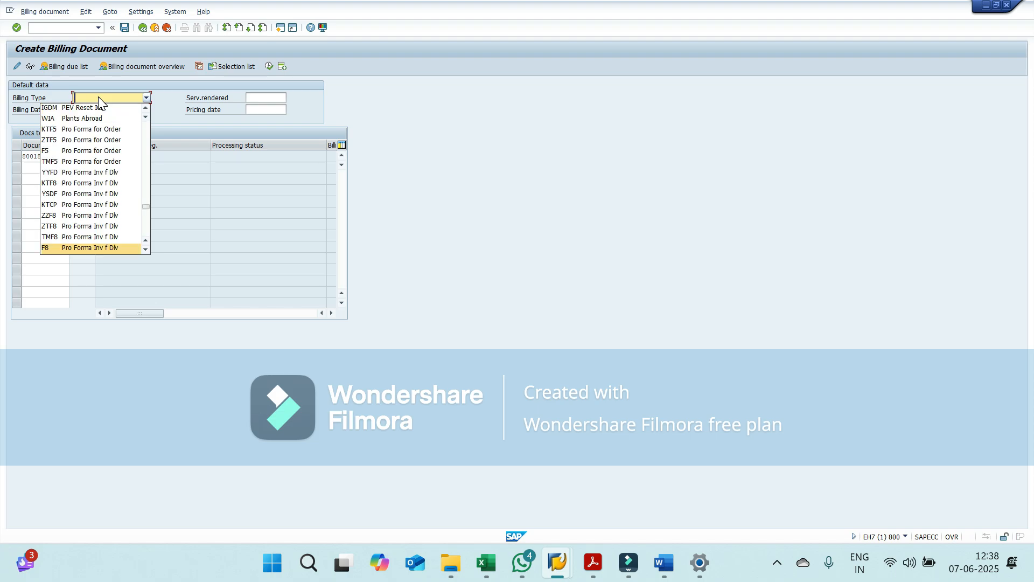
{"action": "key", "text": "Return"}
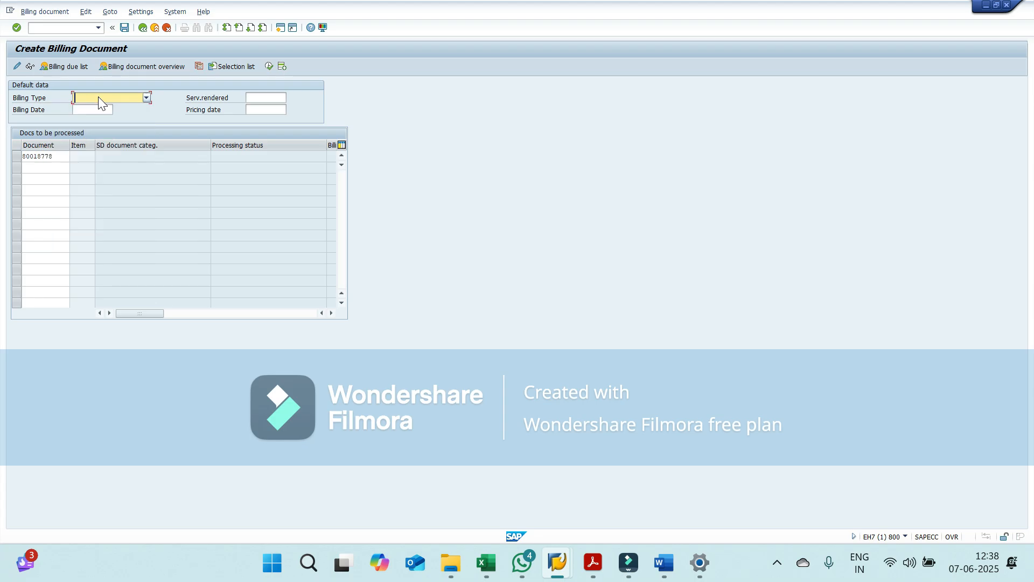
{"action": "key", "text": "Return"}
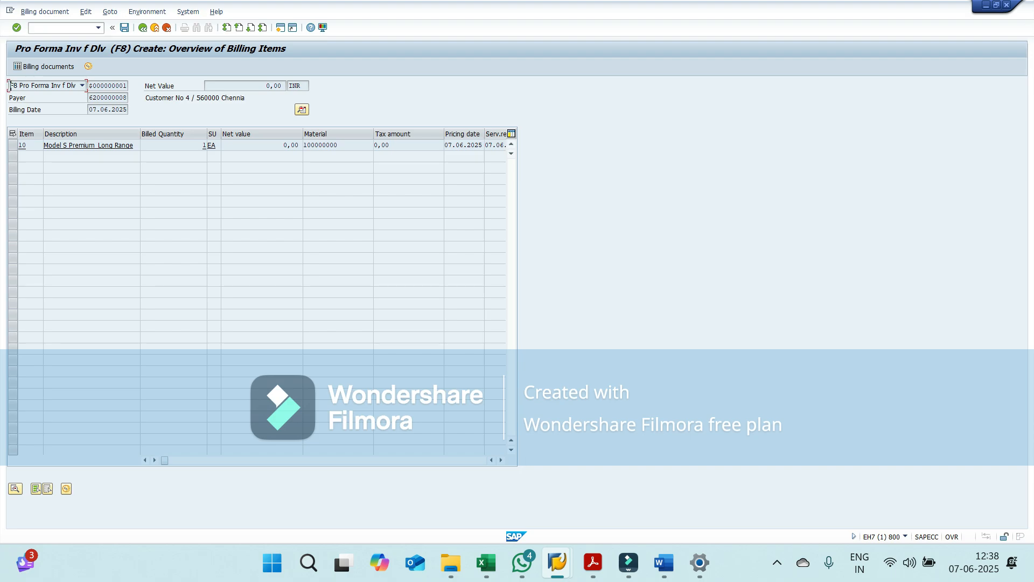
Check the billing item's tax amount and net value, and save the pro forma invoice.
{"action": "left_click", "coordinate": [413, 145]}
{"action": "left_click", "coordinate": [260, 145]}
{"action": "left_click", "coordinate": [125, 28]}
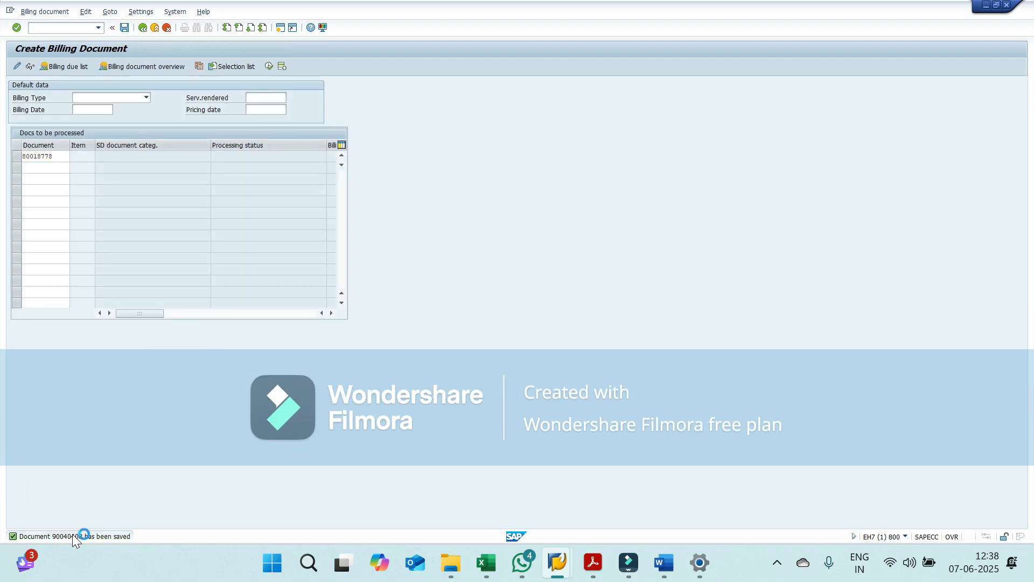
Open the save message's details, select the new billing document number, and close the details.
{"action": "left_click", "coordinate": [78, 535]}
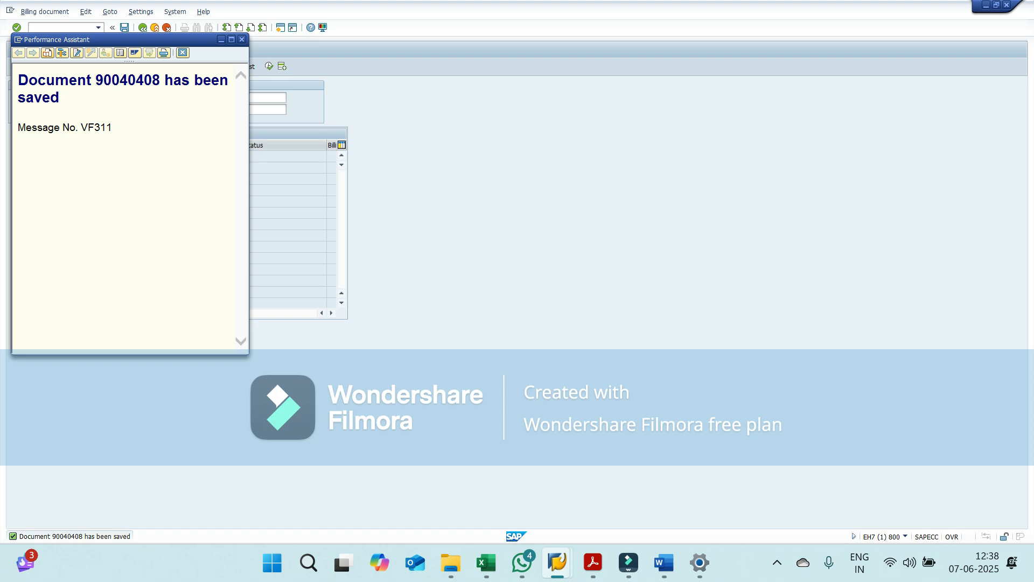
{"action": "double_click", "coordinate": [121, 80]}
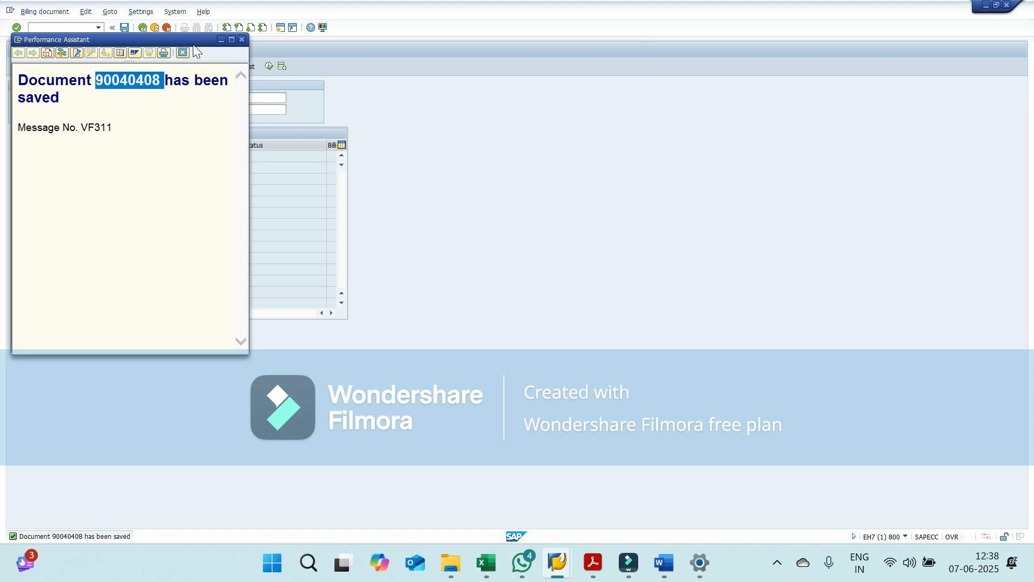
{"action": "left_click", "coordinate": [242, 40]}
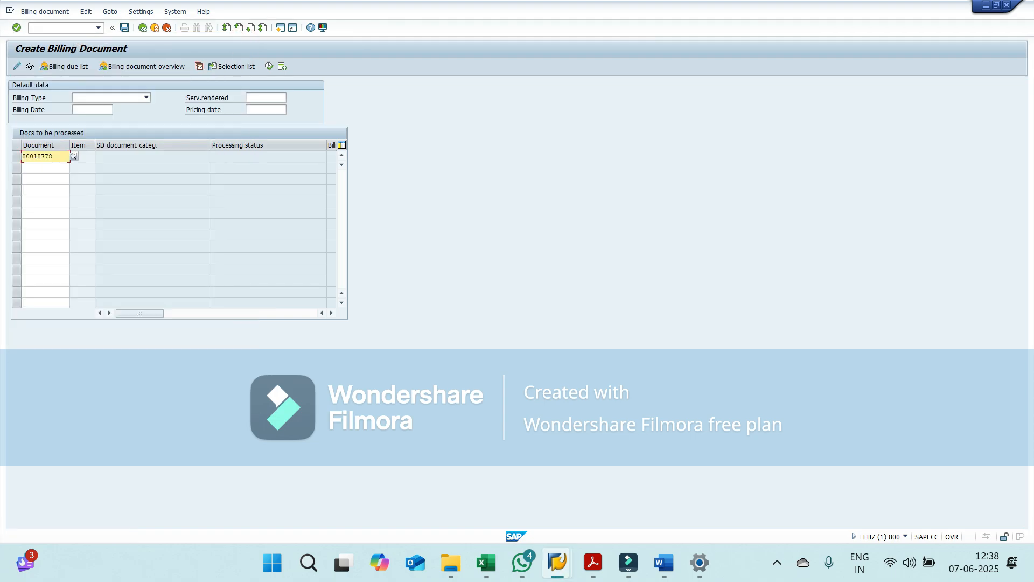
Start transaction VF02 for the saved billing document.
{"action": "left_click", "coordinate": [67, 28]}
{"action": "type", "text": "/nvf02"}
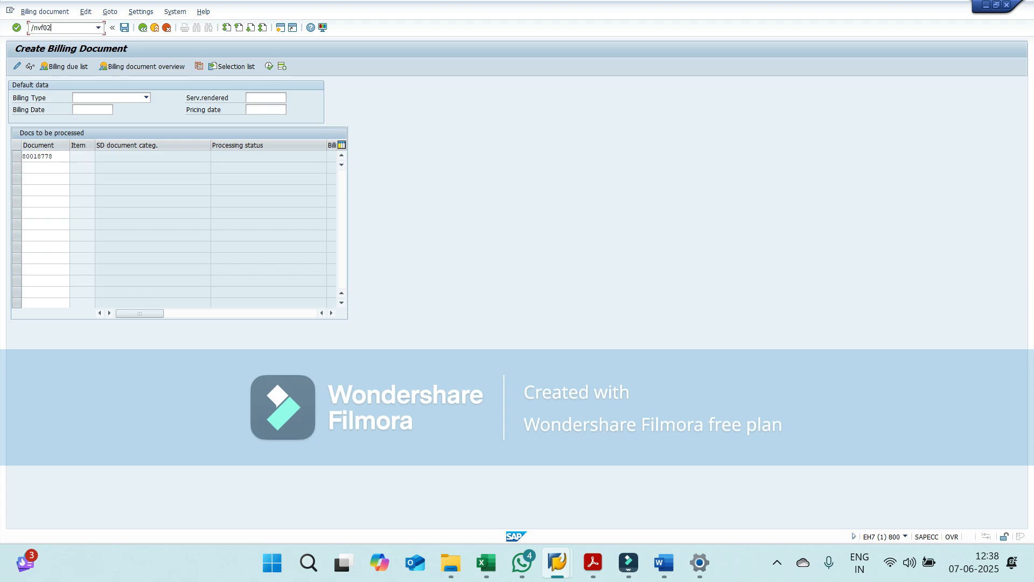
{"action": "key", "text": "Return"}
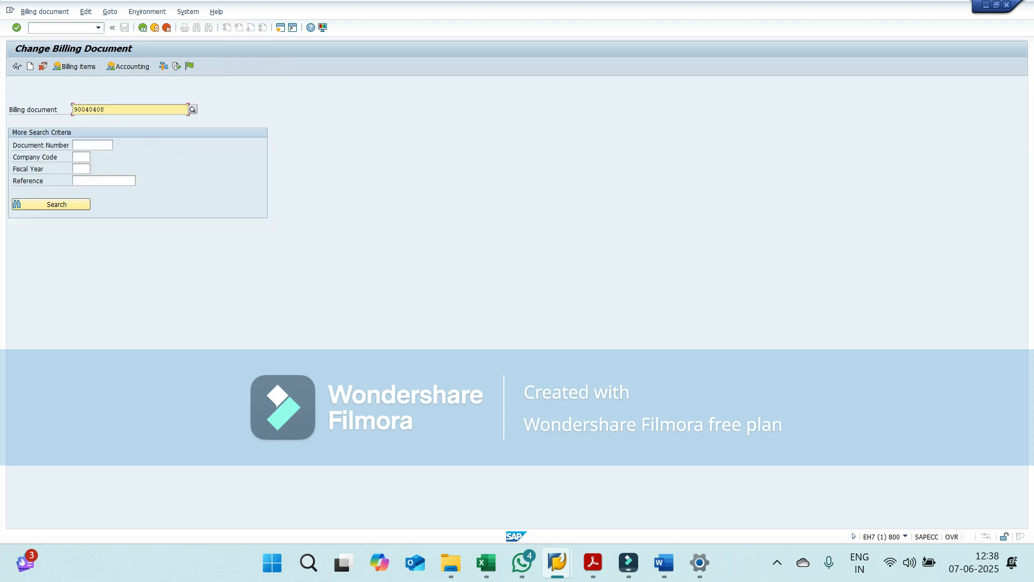
Bring up the billing document's output list with the RD00 invoice message, and close it.
{"action": "left_click", "coordinate": [48, 11]}
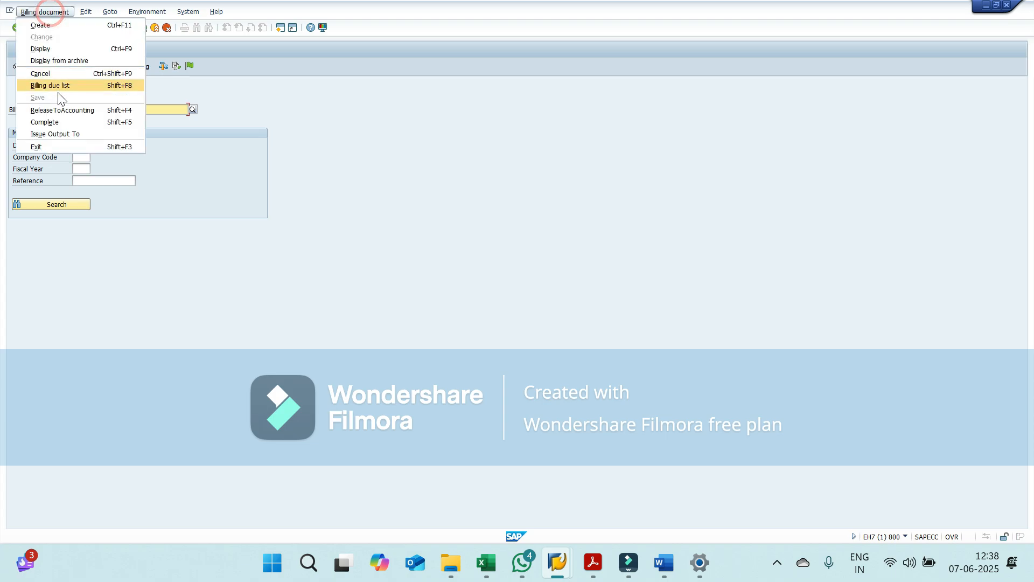
{"action": "left_click", "coordinate": [61, 135]}
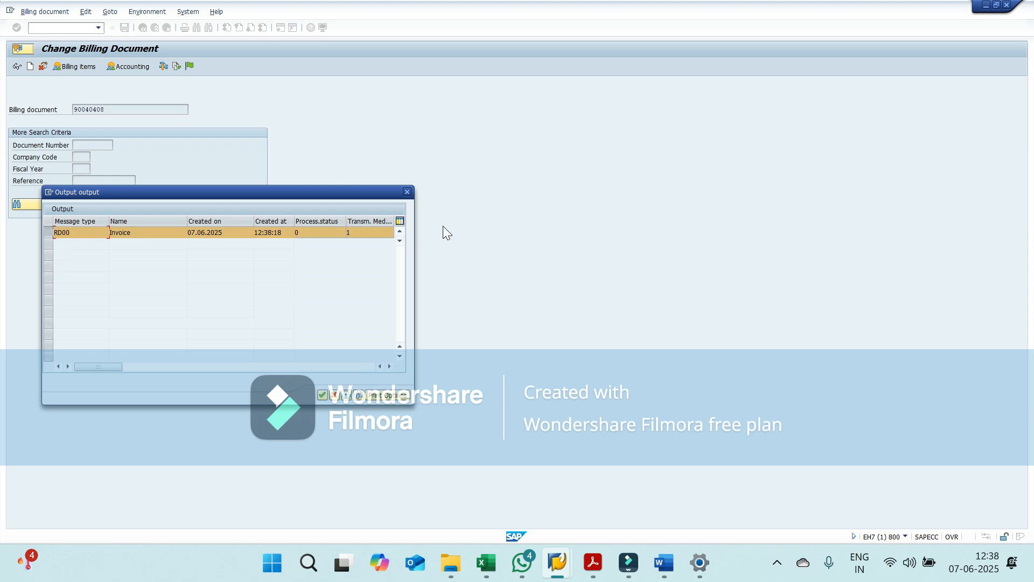
{"action": "left_click", "coordinate": [407, 192]}
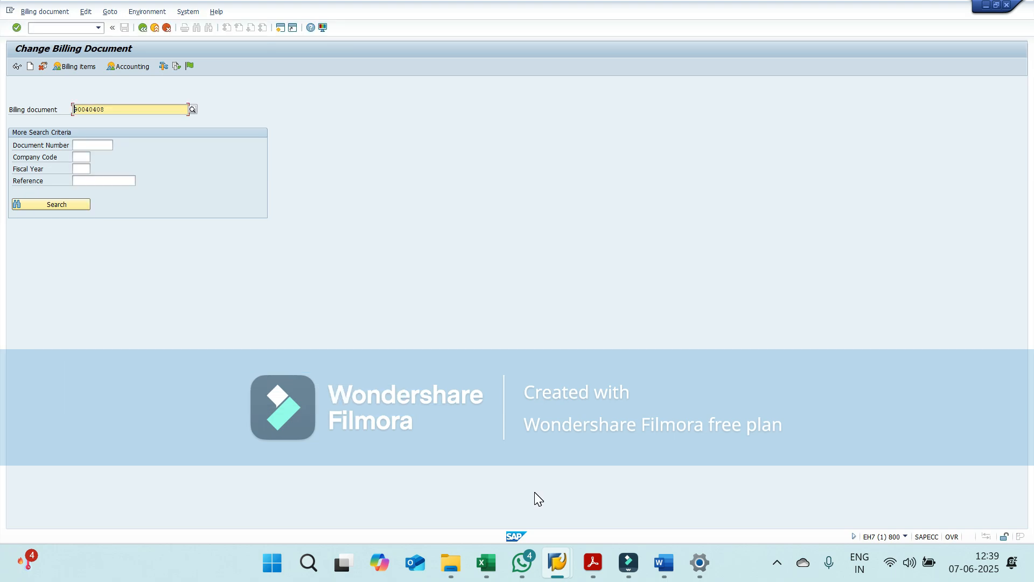